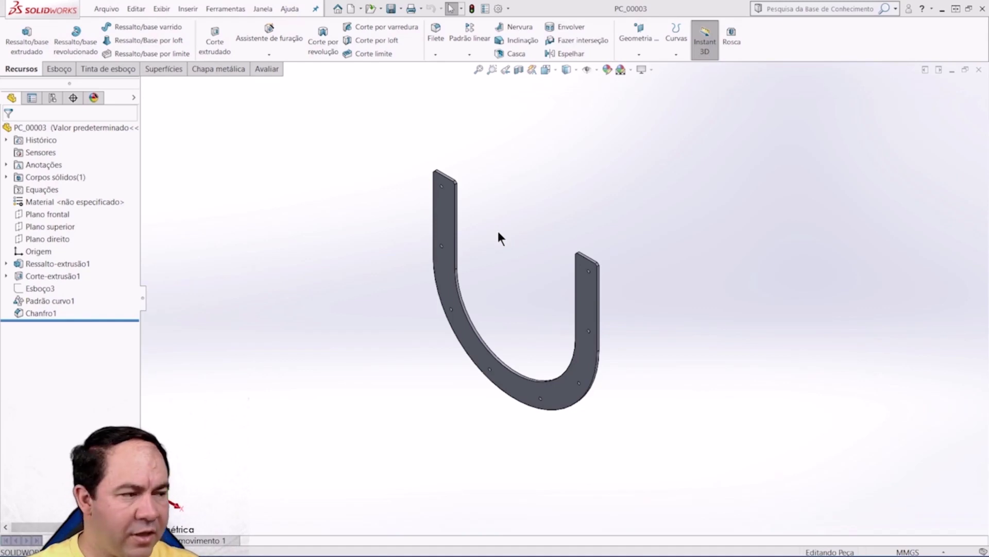
Cycle the open documents with Ctrl+Tab and leave bracket PC_00003 for trough PC_00002.
{"action": "key", "text": "ctrl+Tab"}
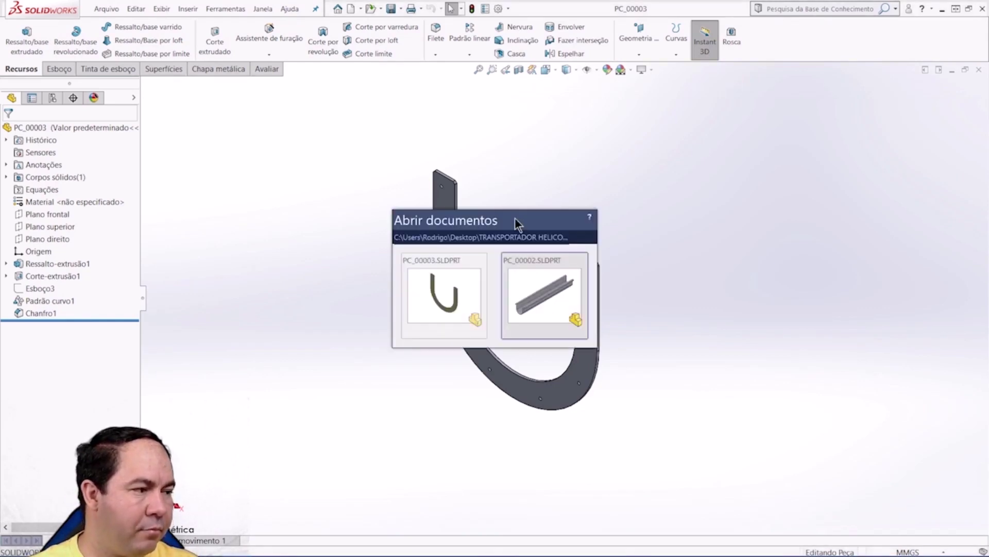
{"action": "key", "text": "ctrl+Tab"}
{"action": "key", "text": "ctrl+Tab"}
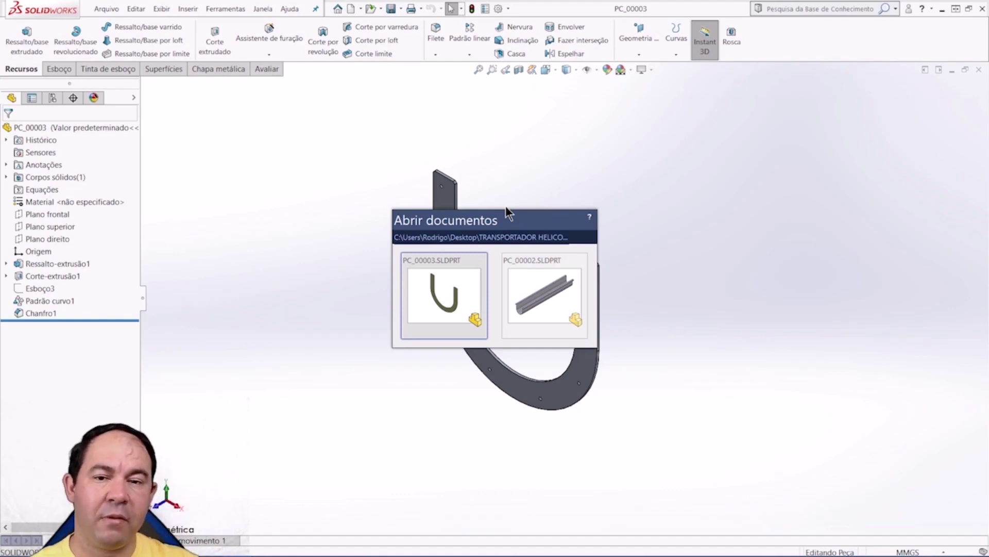
{"action": "key", "text": "ctrl+Tab"}
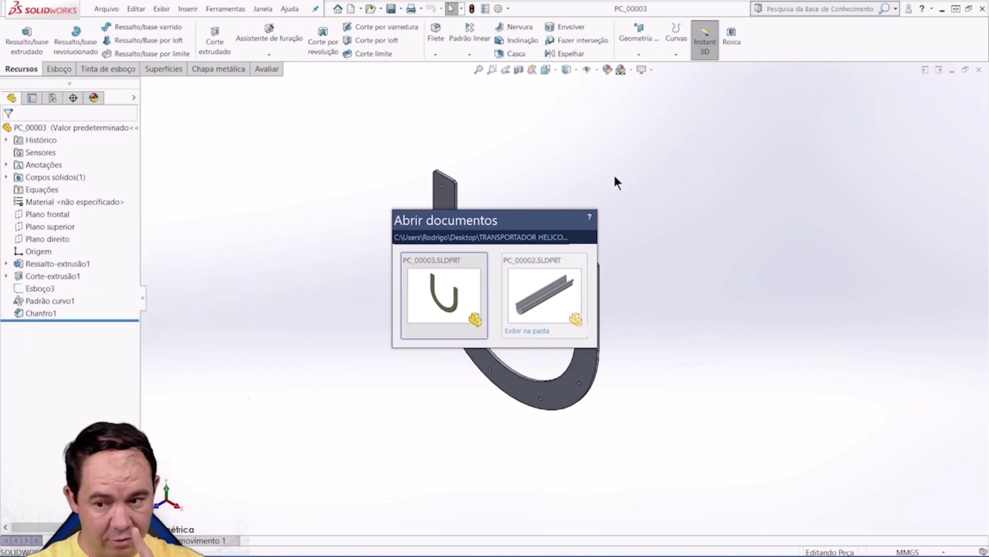
{"action": "key", "text": "ctrl+Tab"}
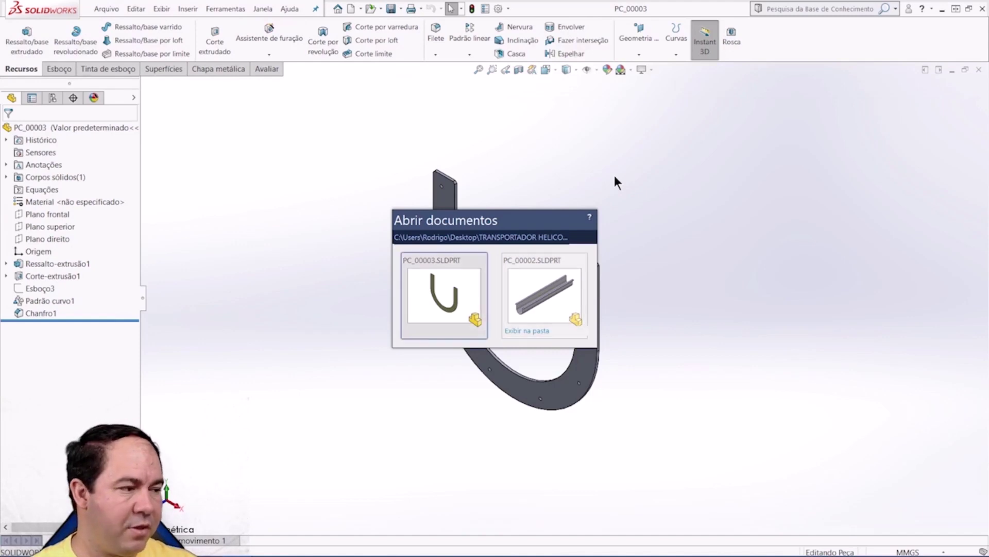
{"action": "key", "text": "ctrl+Tab"}
{"action": "key", "text": "ctrl+Tab"}
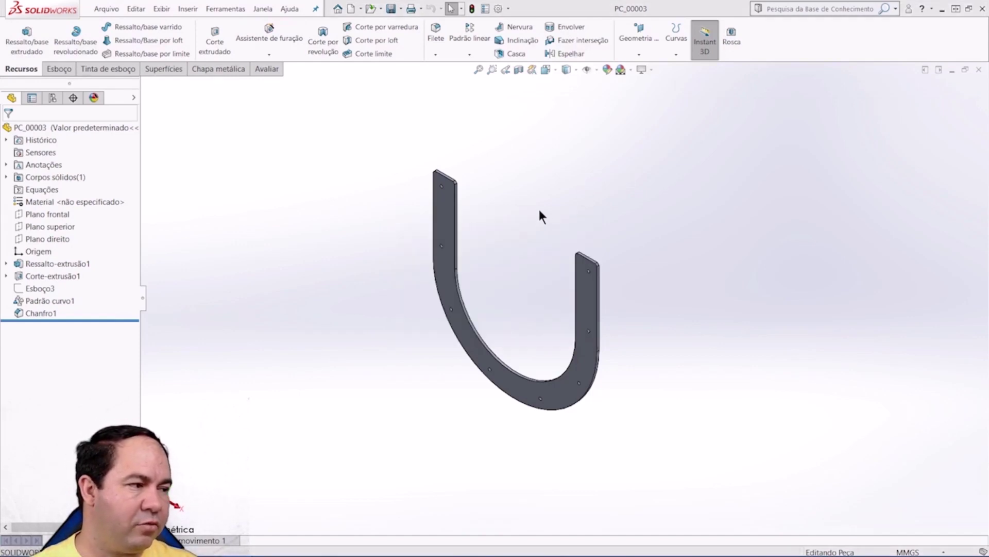
{"action": "scroll", "coordinate": [537, 209], "scroll_direction": "up", "scroll_amount": 2}
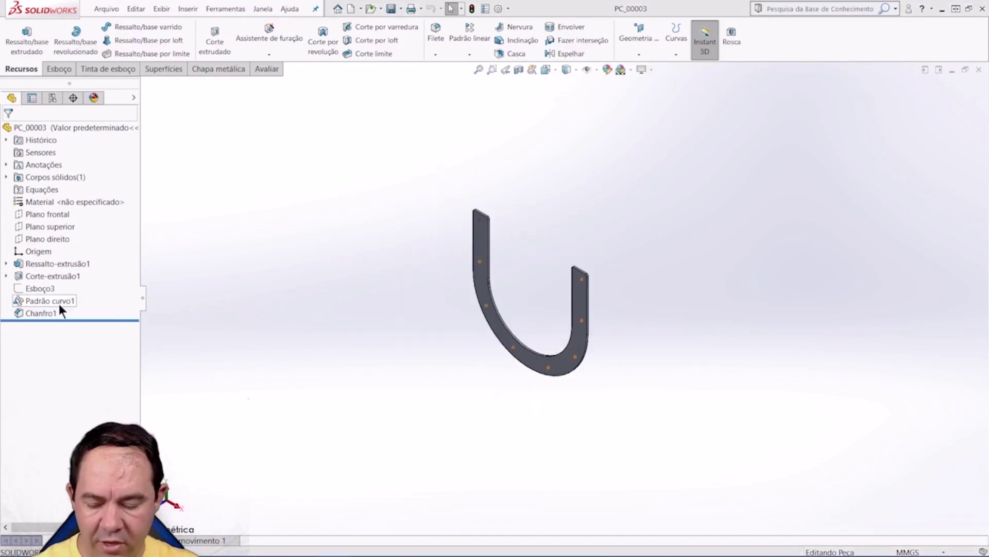
{"action": "key", "text": "ctrl+Tab"}
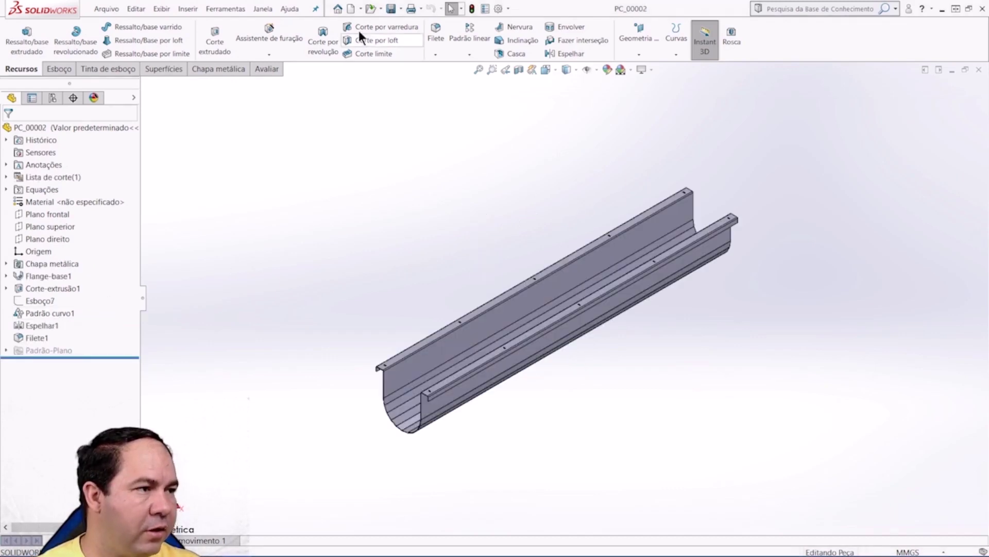
Start a new SOLIDWORKS document from the quick-access toolbar.
{"action": "left_click", "coordinate": [351, 9]}
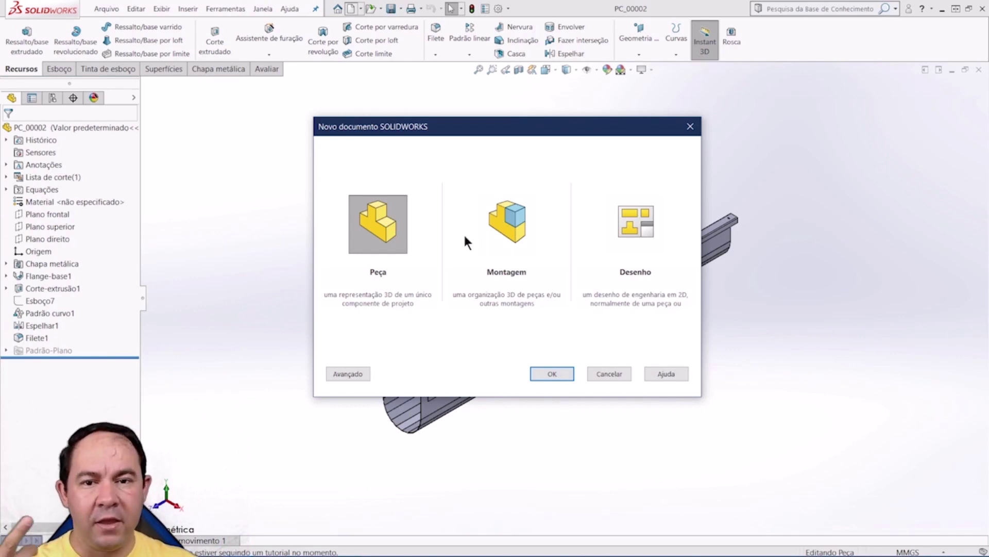
Create a new assembly document, Montagem1, from the Montagem template.
{"action": "left_click", "coordinate": [512, 221]}
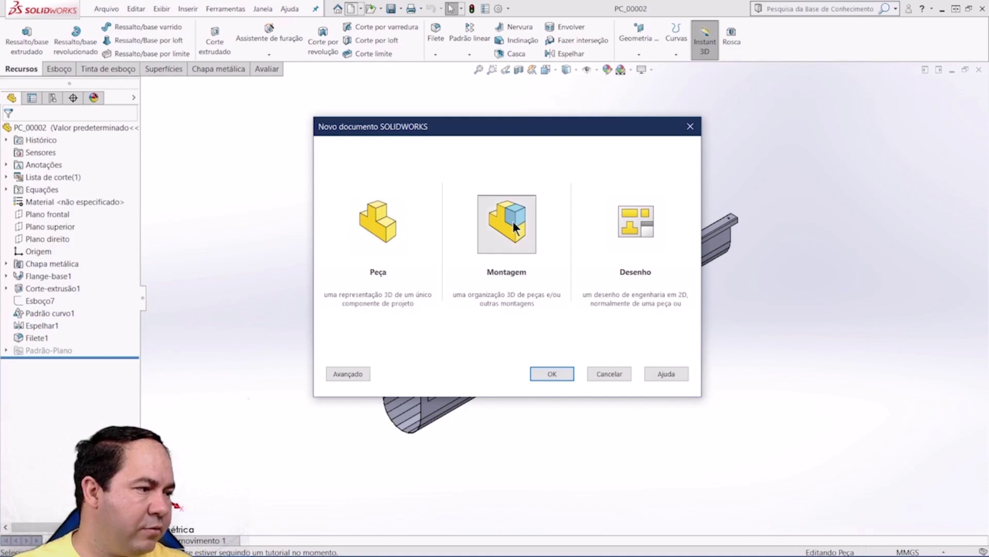
{"action": "left_click", "coordinate": [545, 373]}
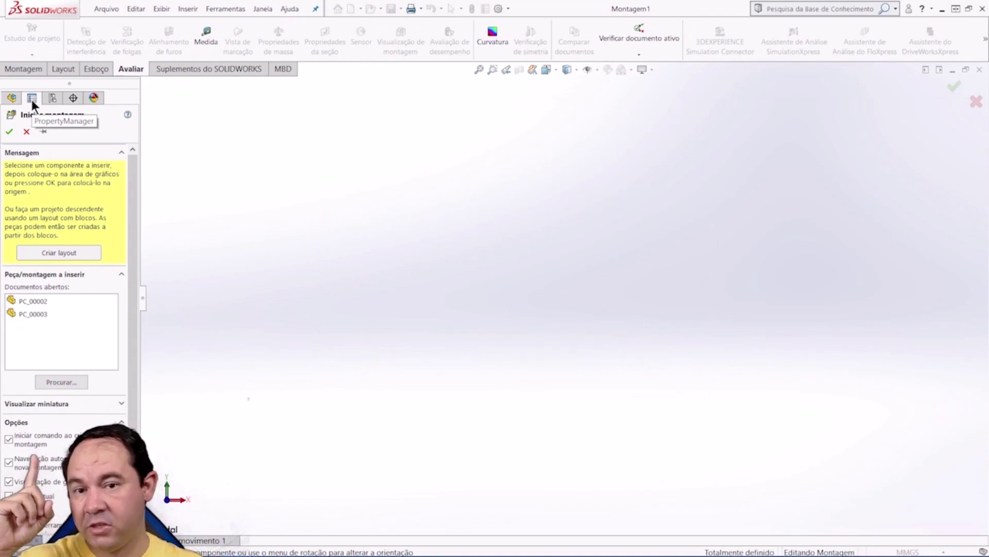
Preview PC_00002 and PC_00003 in Iniciar montagem, then browse the part files without opening any.
{"action": "left_click", "coordinate": [38, 301]}
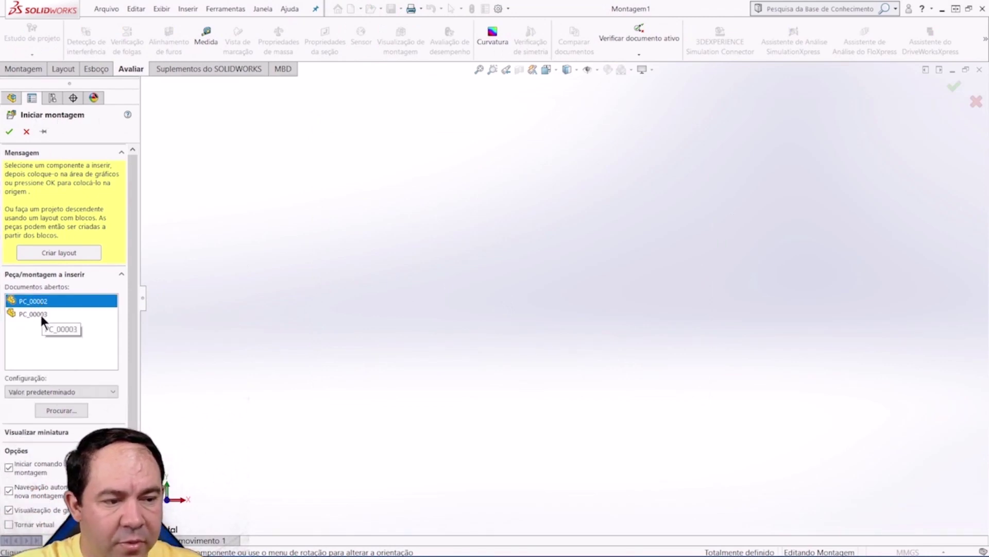
{"action": "left_click", "coordinate": [38, 312]}
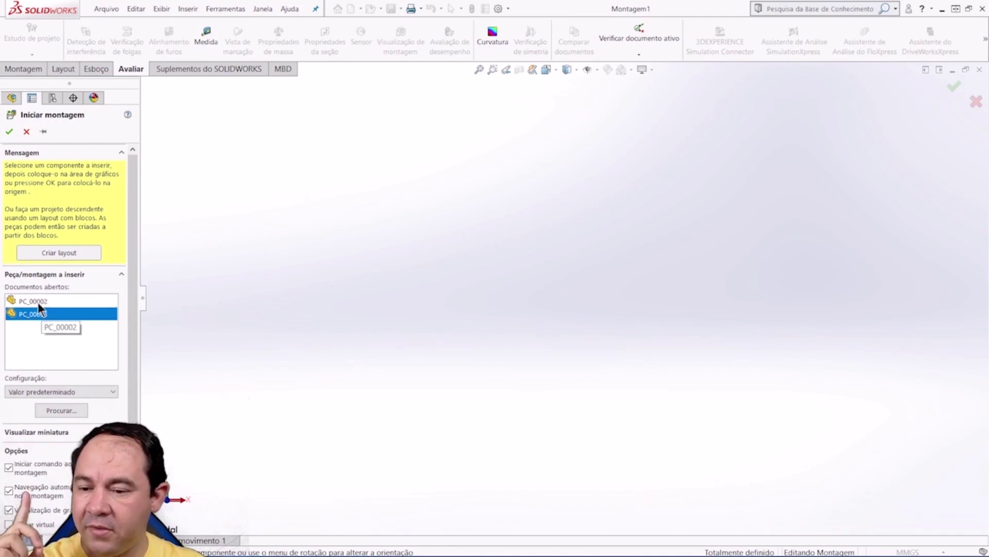
{"action": "left_click", "coordinate": [38, 301]}
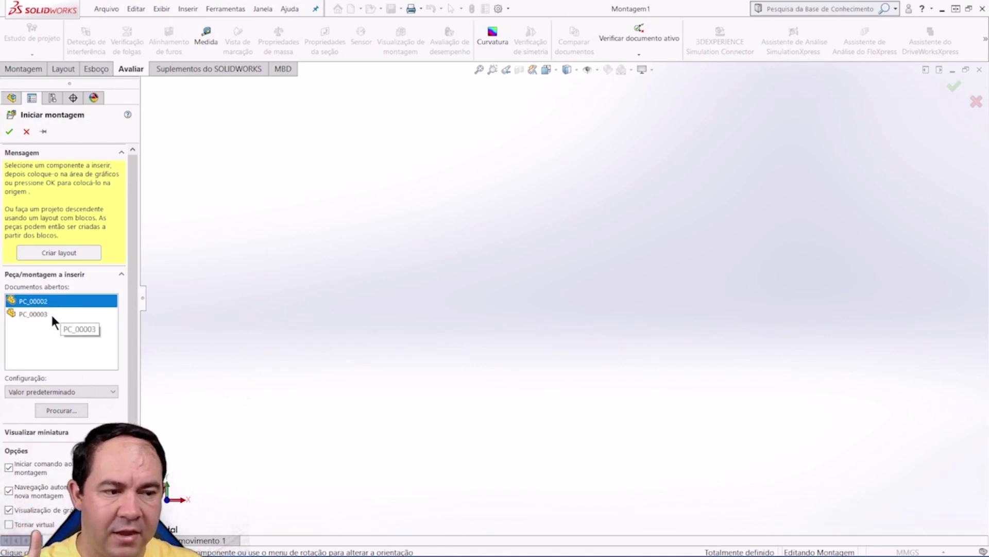
{"action": "left_click", "coordinate": [37, 312]}
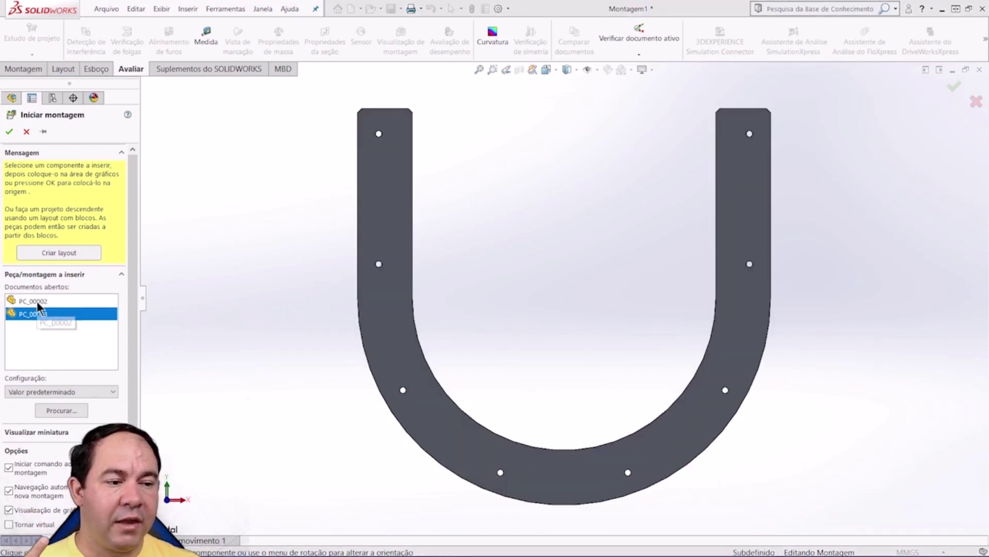
{"action": "left_click", "coordinate": [32, 301]}
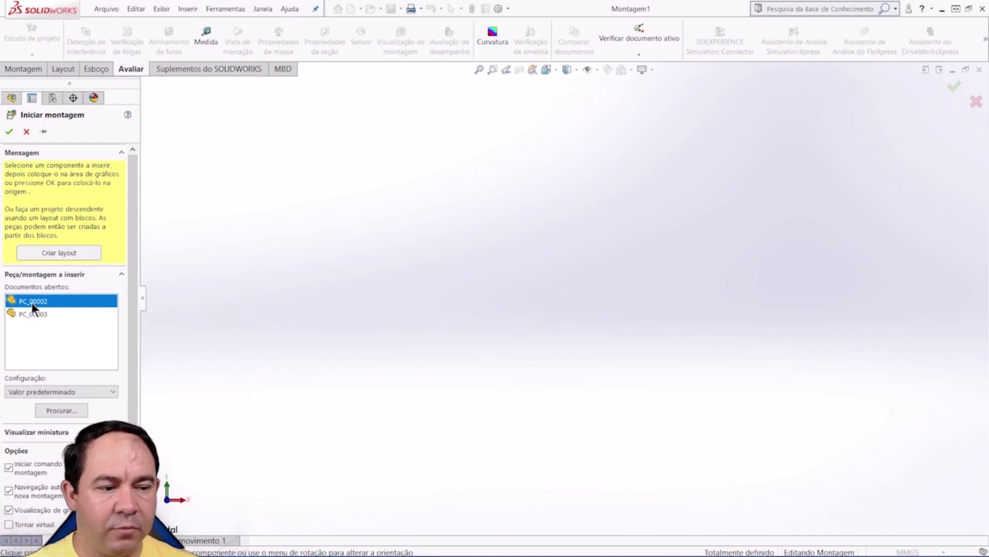
{"action": "left_click", "coordinate": [61, 411]}
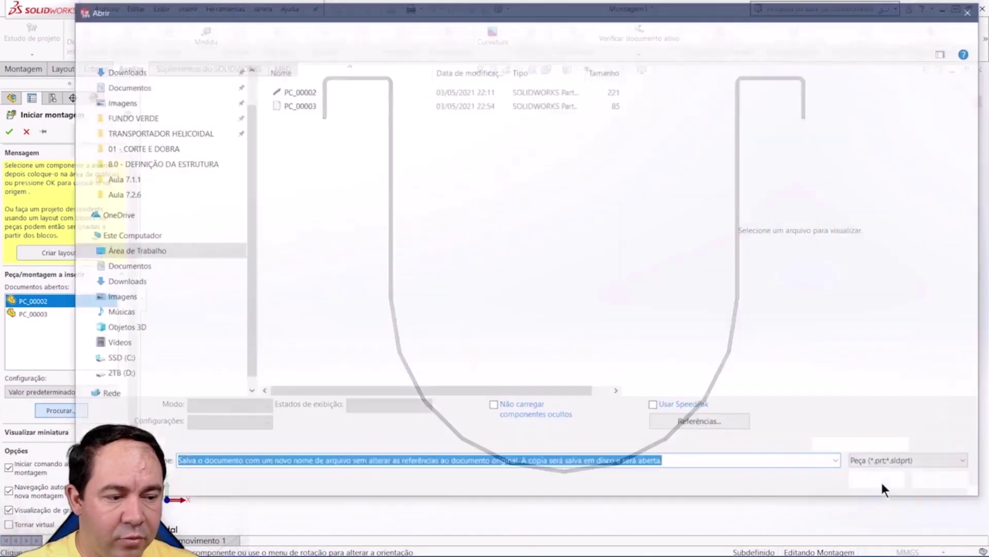
{"action": "left_click_drag", "start_coordinate": [505, 12], "coordinate": [493, 28]}
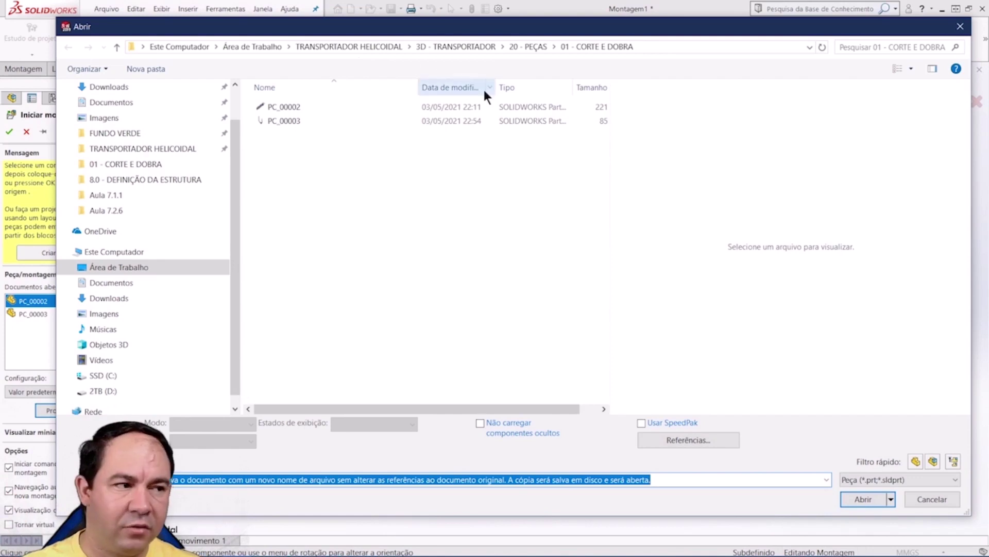
{"action": "left_click", "coordinate": [960, 28]}
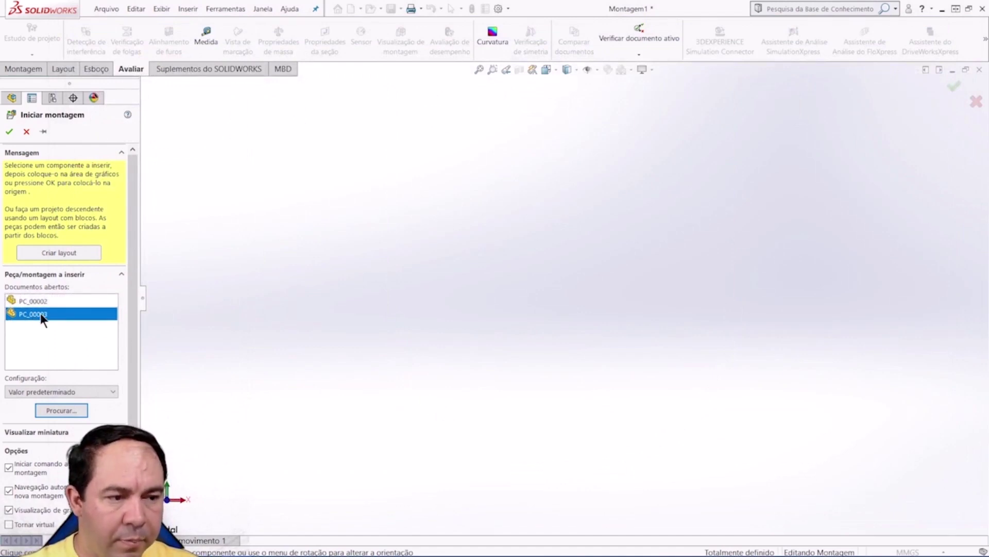
Place the trough PC_00002 at the assembly origin.
{"action": "left_click", "coordinate": [31, 301]}
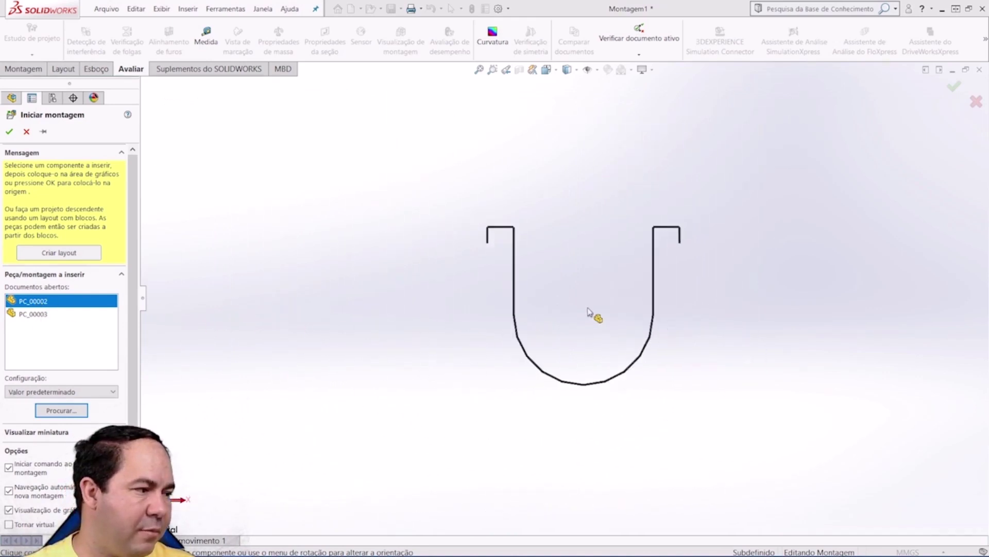
{"action": "left_click", "coordinate": [597, 316]}
{"action": "scroll", "coordinate": [598, 346], "scroll_direction": "down", "scroll_amount": 2}
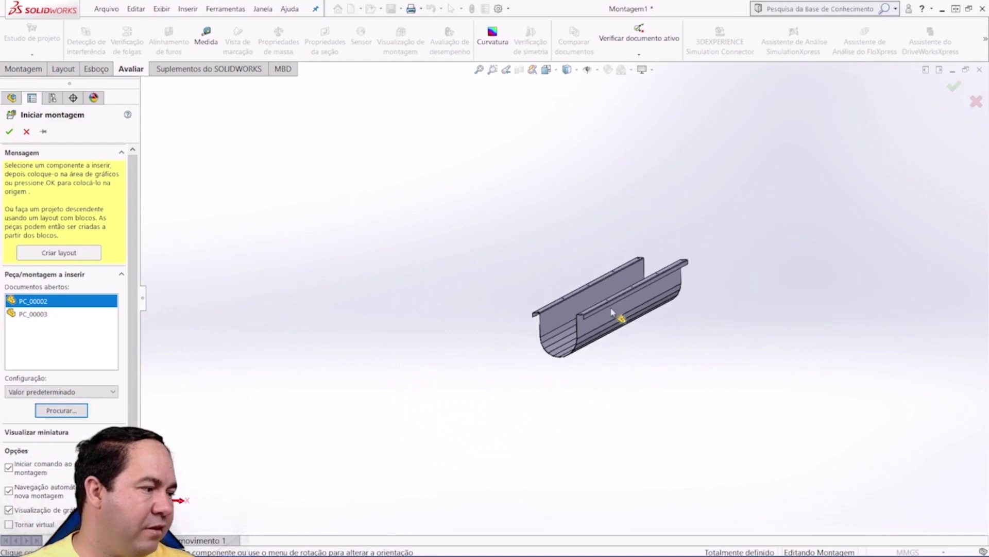
{"action": "scroll", "coordinate": [613, 314], "scroll_direction": "down", "scroll_amount": 2}
{"action": "scroll", "coordinate": [603, 305], "scroll_direction": "down", "scroll_amount": 2}
{"action": "scroll", "coordinate": [576, 280], "scroll_direction": "down", "scroll_amount": 2}
{"action": "scroll", "coordinate": [575, 279], "scroll_direction": "down", "scroll_amount": 2}
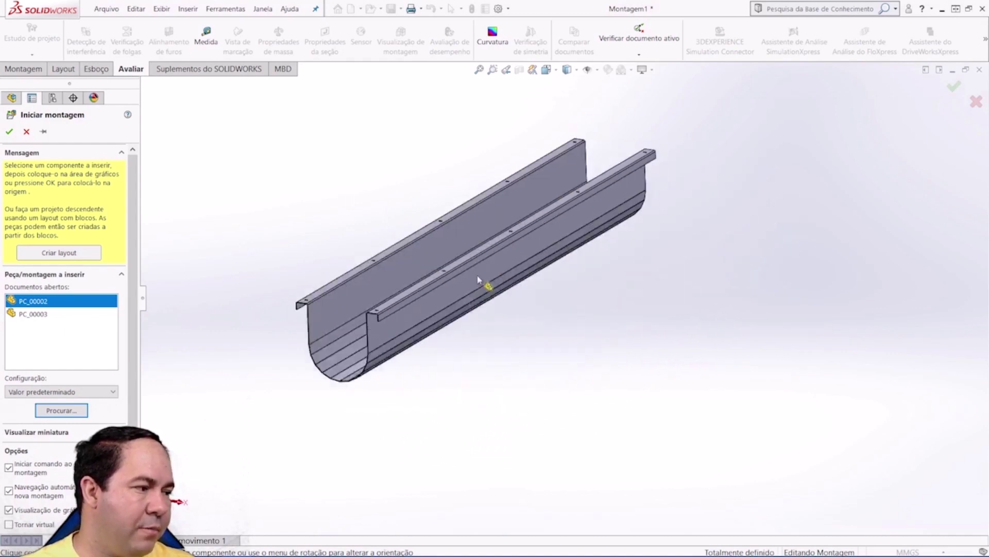
{"action": "scroll", "coordinate": [614, 310], "scroll_direction": "up", "scroll_amount": 1}
{"action": "scroll", "coordinate": [613, 283], "scroll_direction": "up", "scroll_amount": 1}
{"action": "scroll", "coordinate": [606, 282], "scroll_direction": "up", "scroll_amount": 1}
Confirm the insertion so the tree lists (f) PC_00002<1> as a fixed component.
{"action": "left_click", "coordinate": [606, 282]}
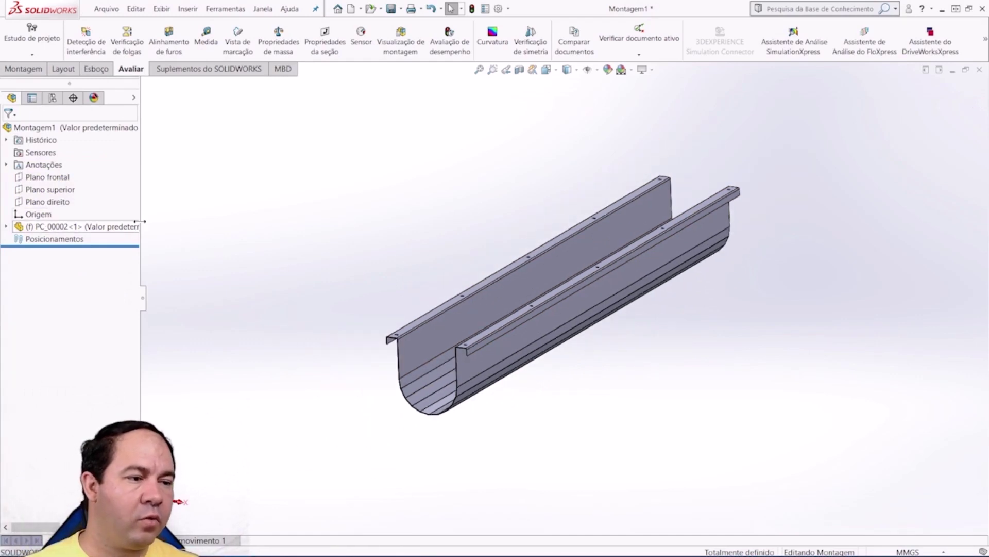
{"action": "scroll", "coordinate": [567, 281], "scroll_direction": "up", "scroll_amount": 2}
{"action": "scroll", "coordinate": [604, 277], "scroll_direction": "down", "scroll_amount": 2}
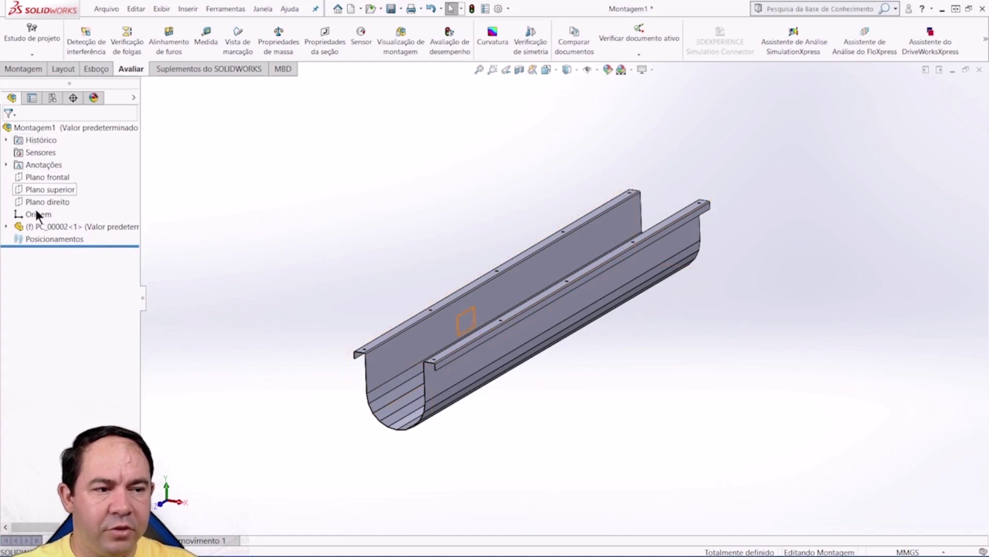
Float the trough PC_00002<1>, drag it upward, and expand it to show its planes.
{"action": "right_click", "coordinate": [57, 227]}
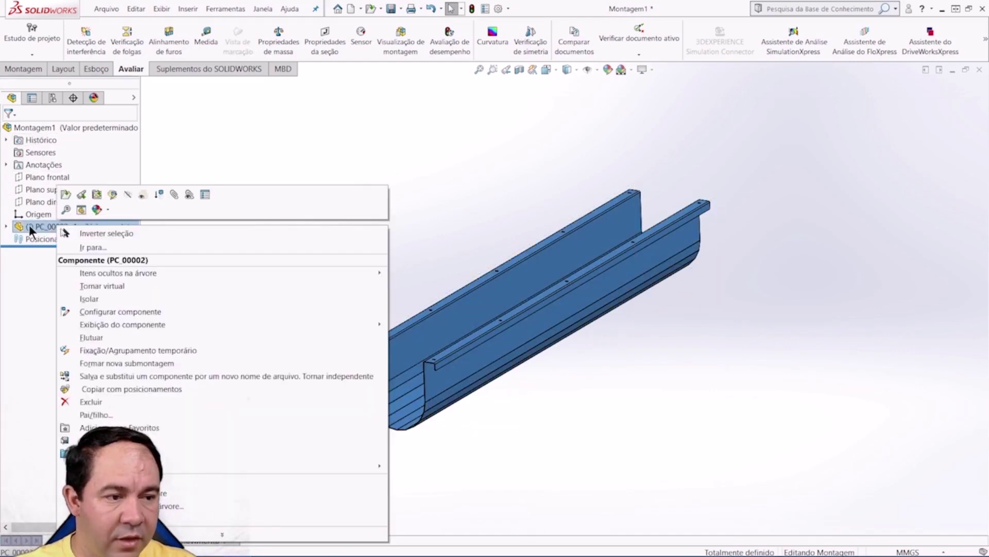
{"action": "left_click", "coordinate": [94, 338]}
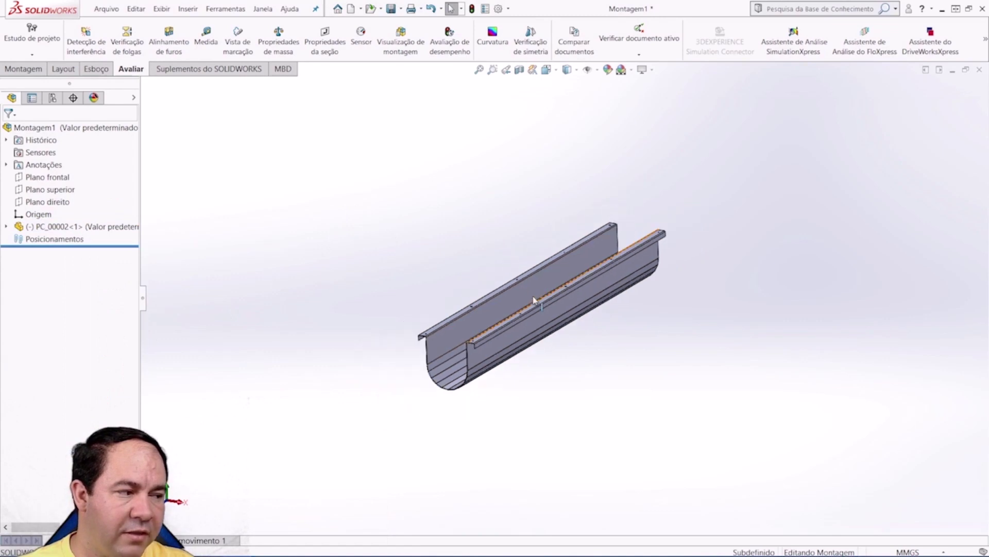
{"action": "mouse_move", "coordinate": [533, 300]}
{"action": "left_mouse_down"}
{"action": "mouse_move", "coordinate": [515, 260]}
{"action": "mouse_move", "coordinate": [561, 273]}
{"action": "left_mouse_up"}
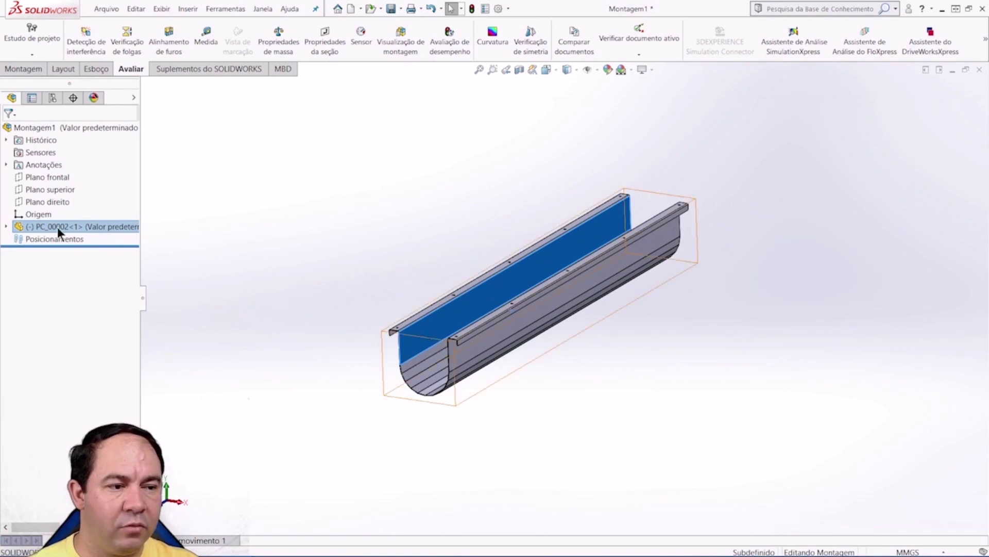
{"action": "left_click", "coordinate": [6, 227]}
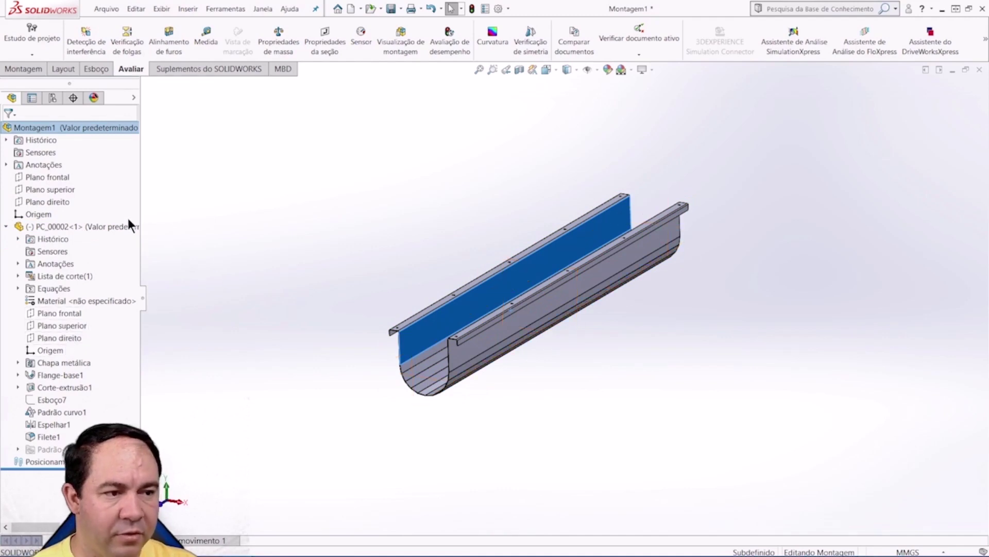
Mate the trough's front, top and right planes coincident with the matching Montagem1 planes.
{"action": "left_click", "coordinate": [47, 178]}
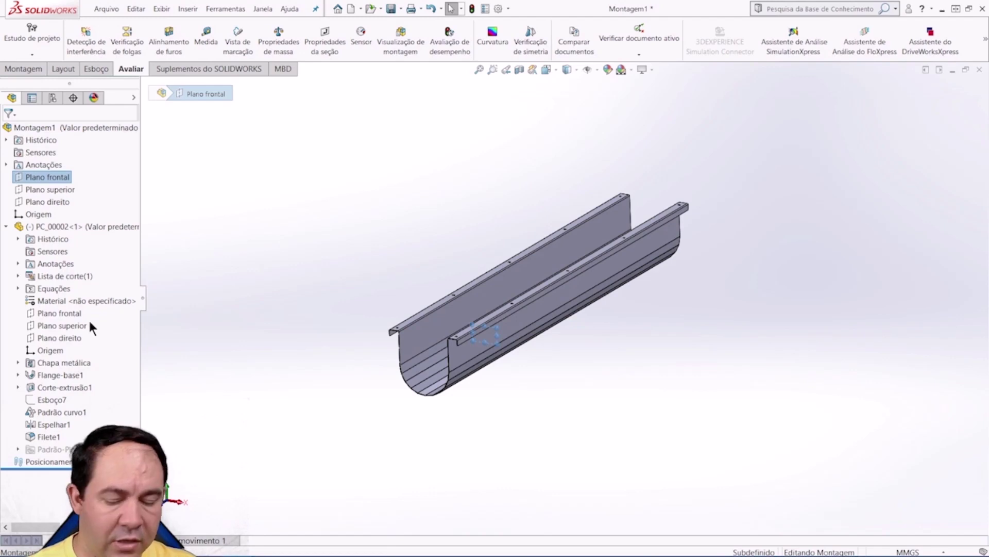
{"action": "left_click", "coordinate": [55, 314]}
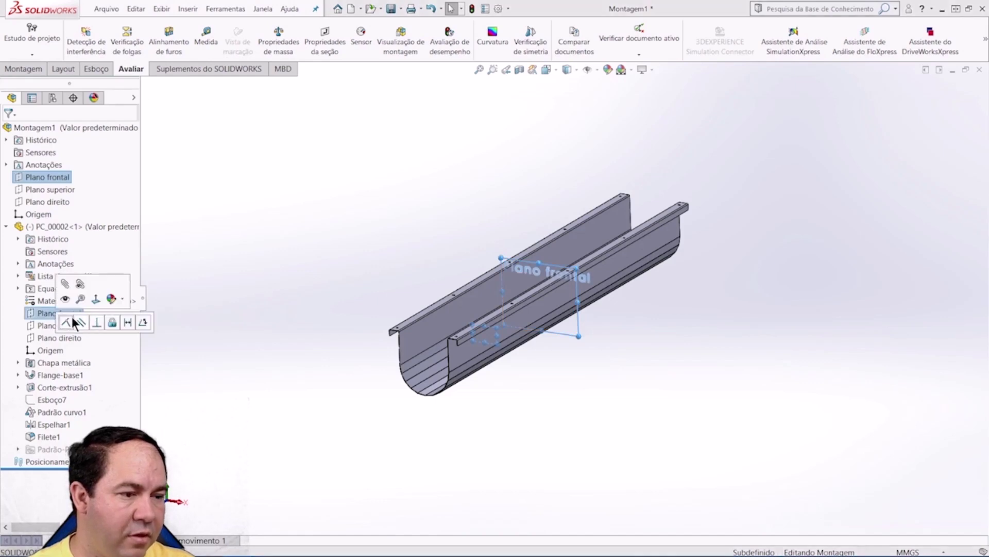
{"action": "left_click", "coordinate": [66, 322]}
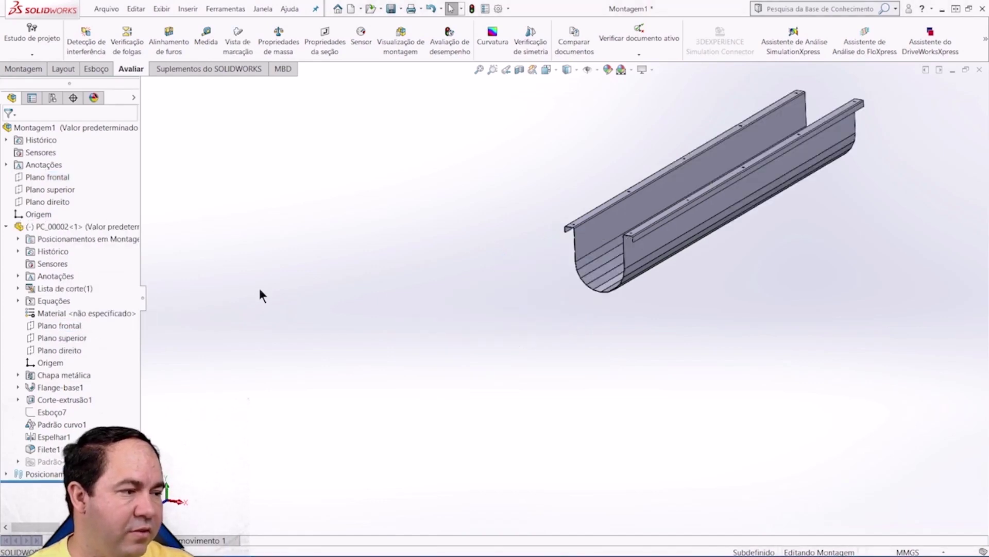
{"action": "left_click", "coordinate": [61, 189]}
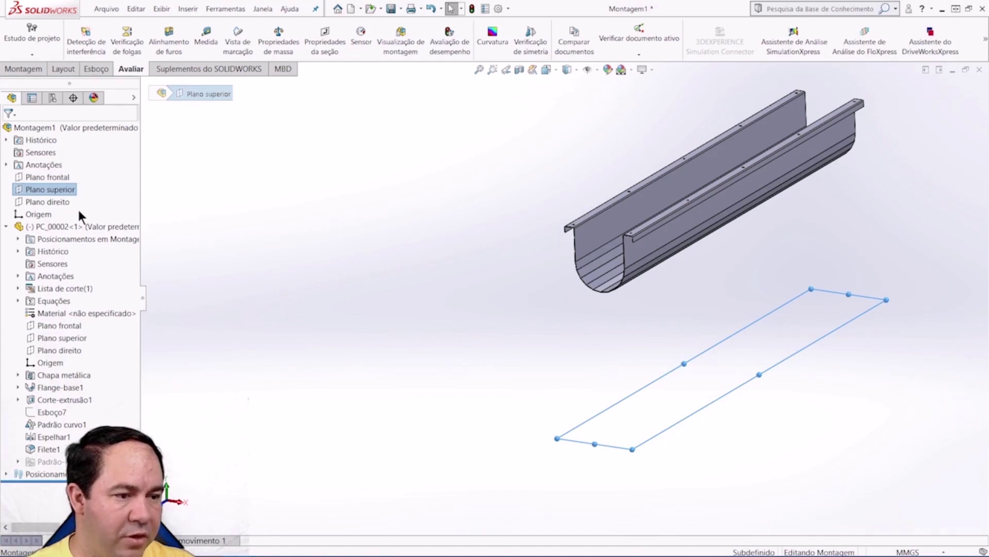
{"action": "left_click", "coordinate": [76, 335], "text": "ctrl"}
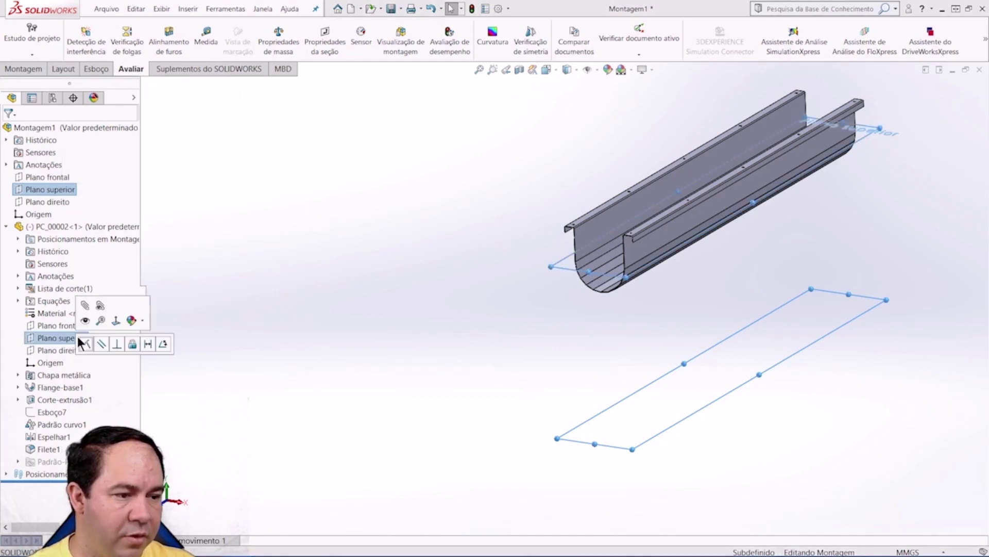
{"action": "left_click", "coordinate": [86, 342]}
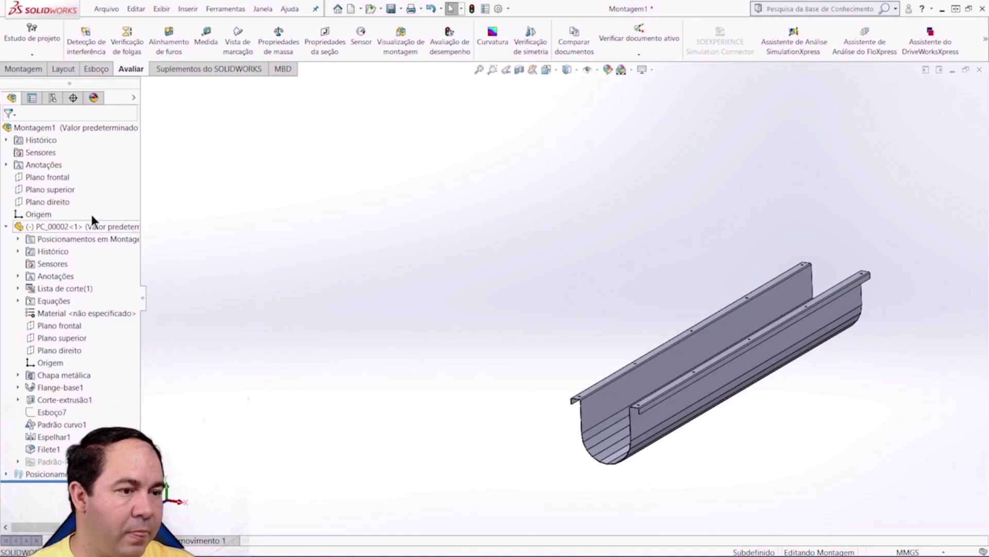
{"action": "left_click", "coordinate": [48, 203]}
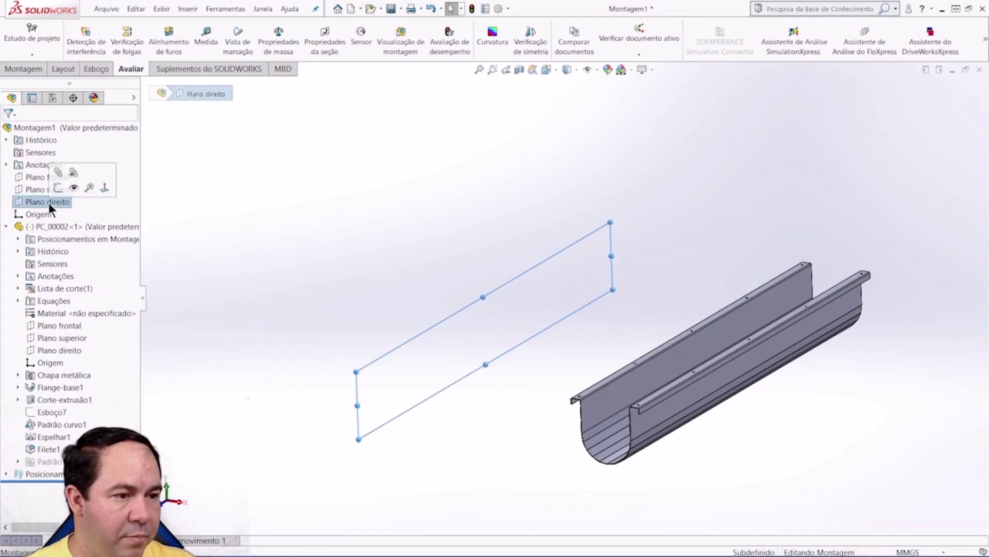
{"action": "left_click", "coordinate": [70, 350], "text": "ctrl"}
{"action": "left_click", "coordinate": [79, 356]}
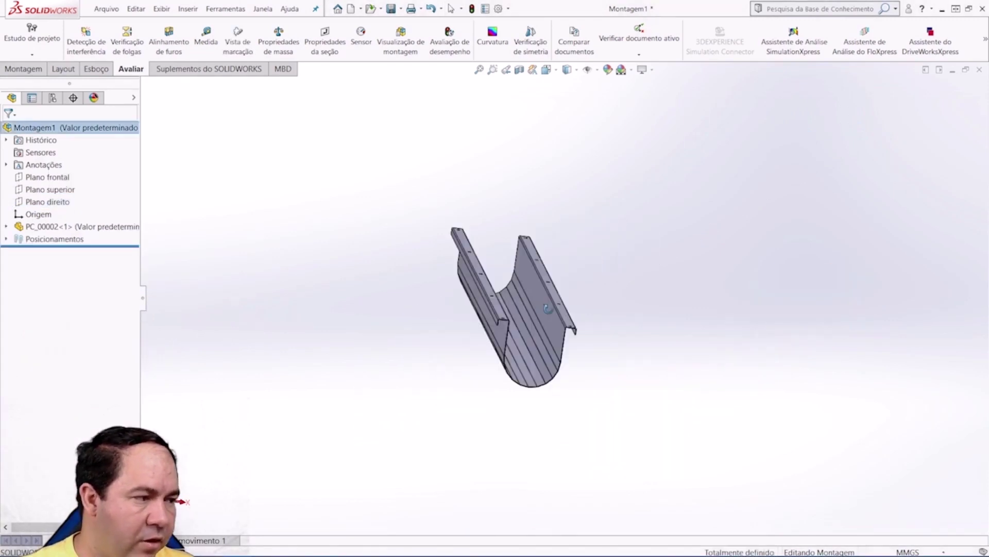
Switch to isometric view and expand Posicionamentos to show Coincidente1–Coincidente3.
{"action": "key", "text": "space"}
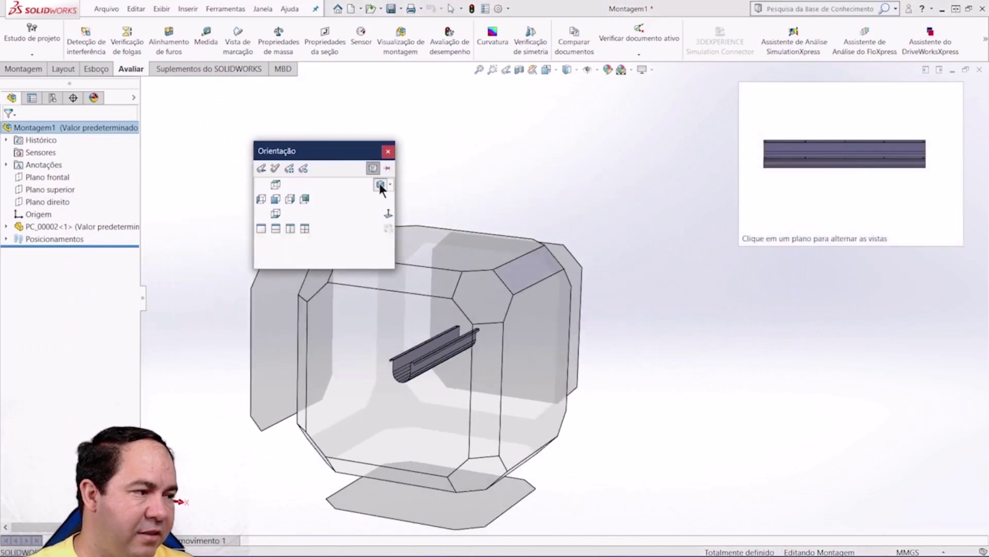
{"action": "left_click", "coordinate": [379, 184]}
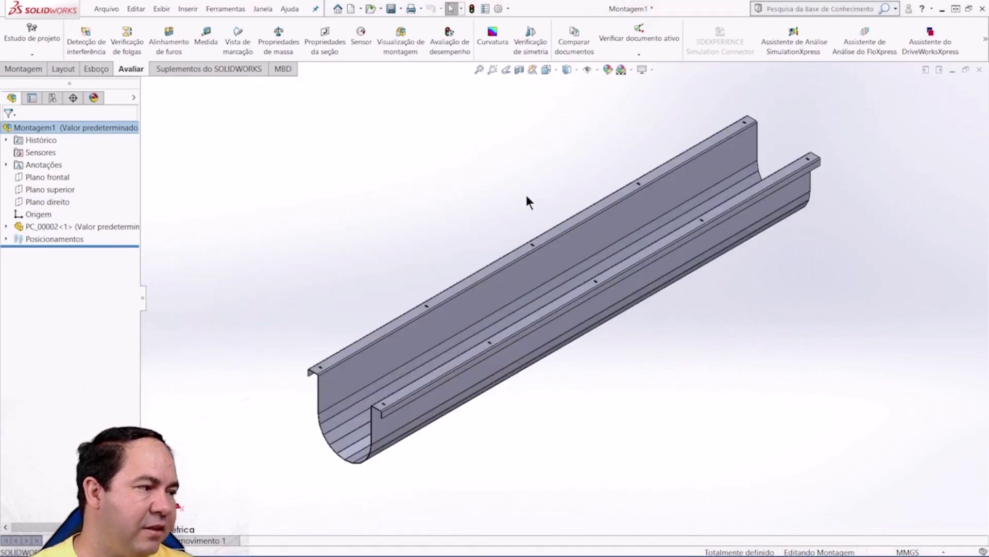
{"action": "left_click", "coordinate": [7, 238]}
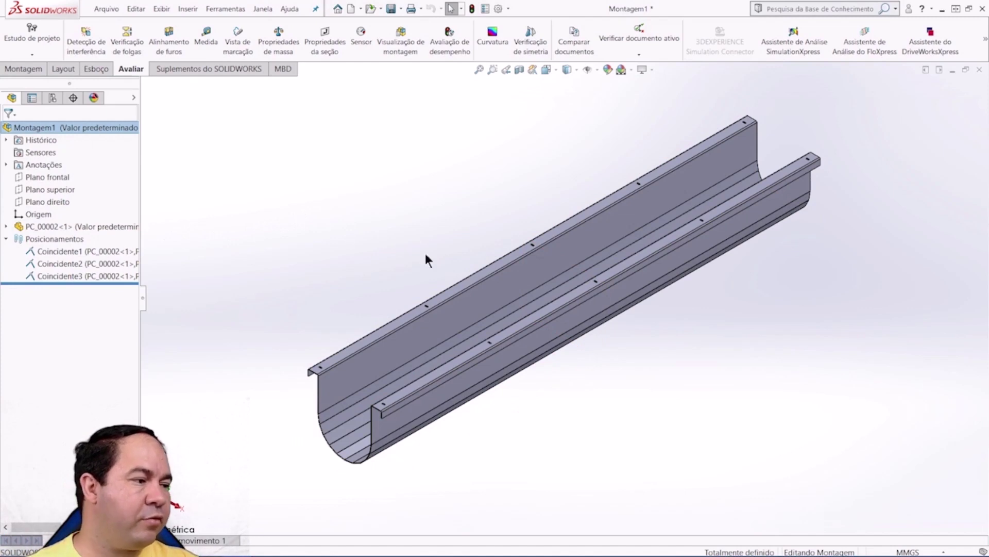
Save the assembly as CJS_00001 in 3D - TRANSPORTADOR > 10 - SUB-CONJUNTOS > 10 - CJS SOLDADO.
{"action": "left_click", "coordinate": [390, 10]}
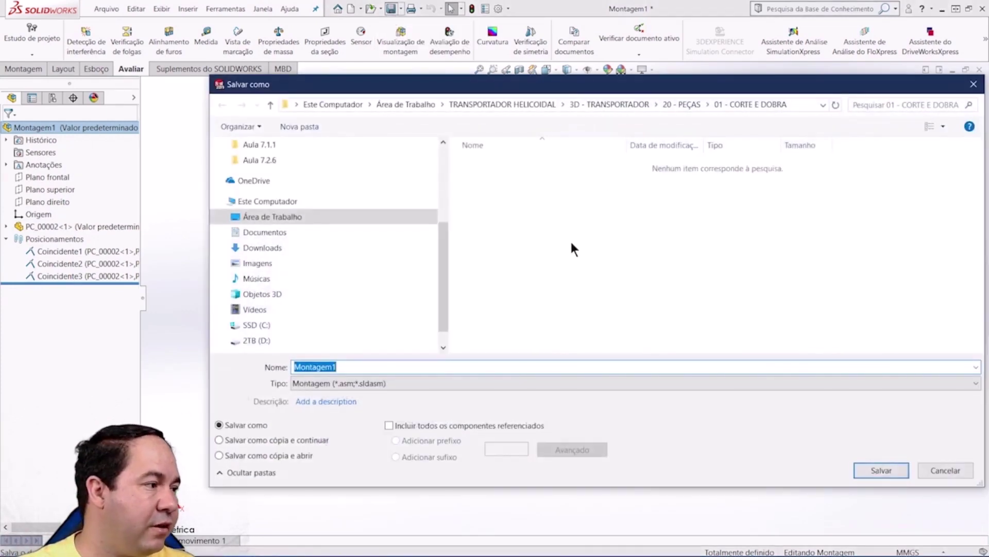
{"action": "left_click_drag", "start_coordinate": [672, 88], "coordinate": [620, 87]}
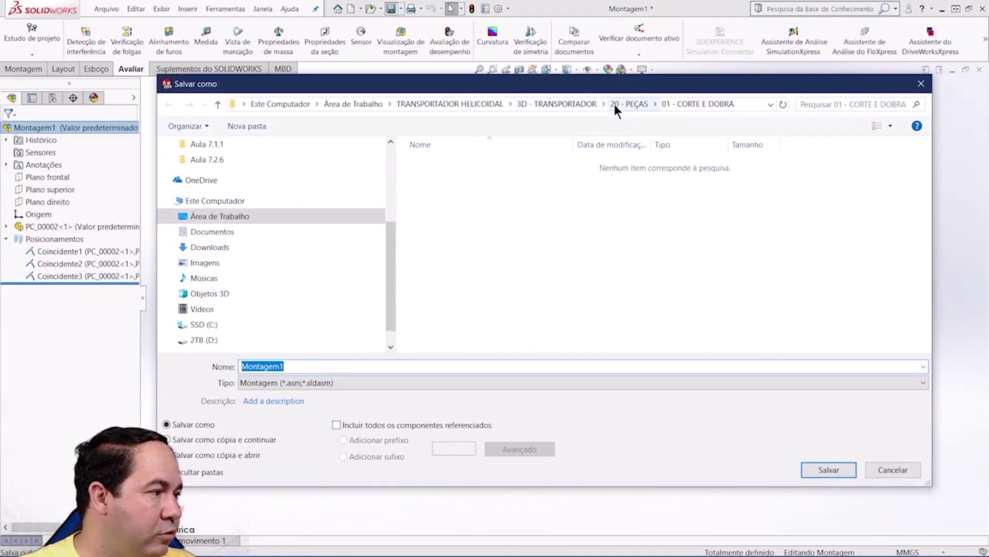
{"action": "left_click", "coordinate": [580, 104]}
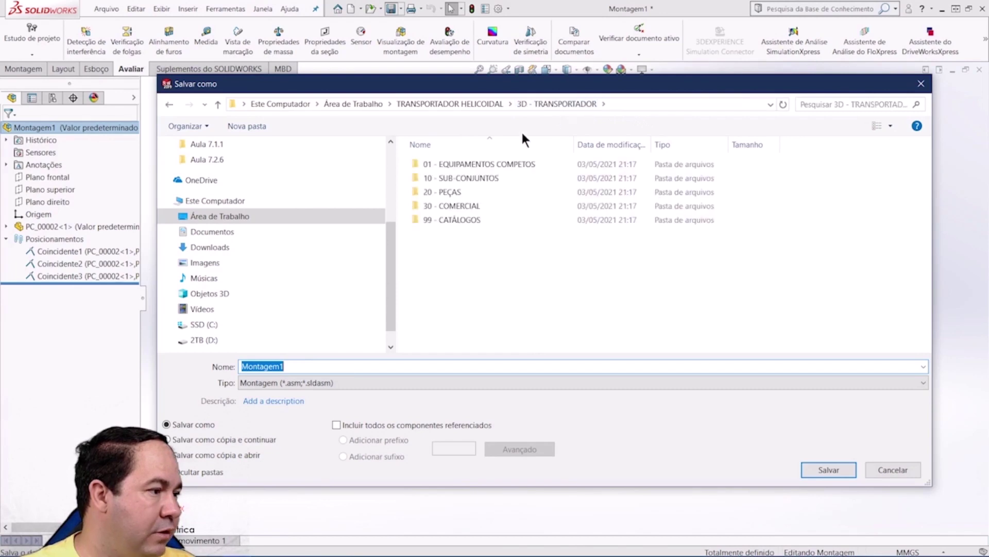
{"action": "double_click", "coordinate": [462, 178]}
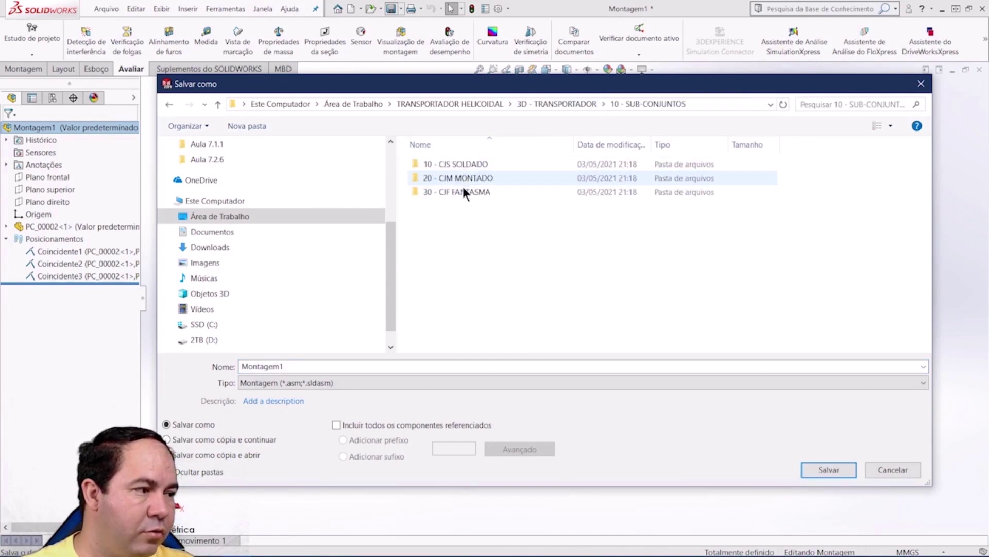
{"action": "left_click", "coordinate": [450, 164]}
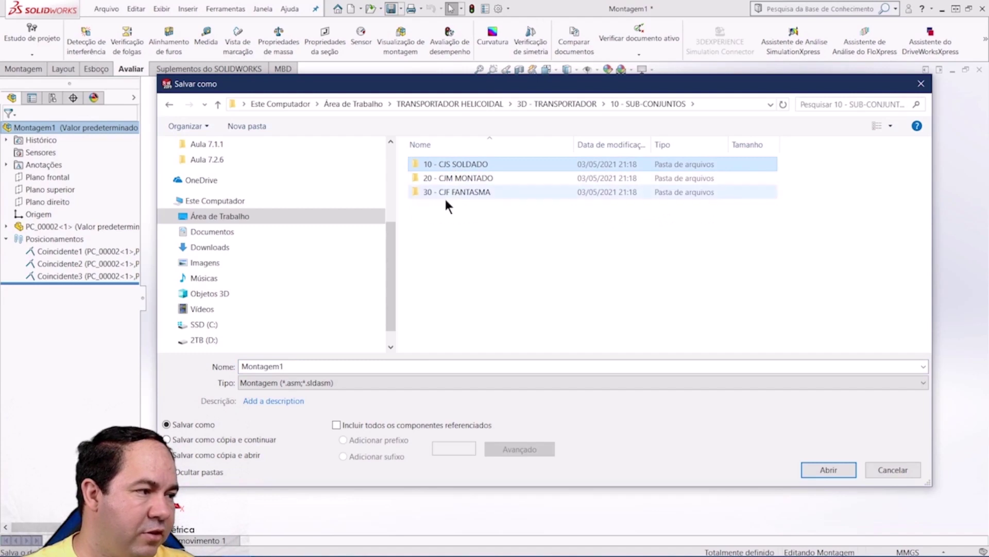
{"action": "double_click", "coordinate": [451, 163]}
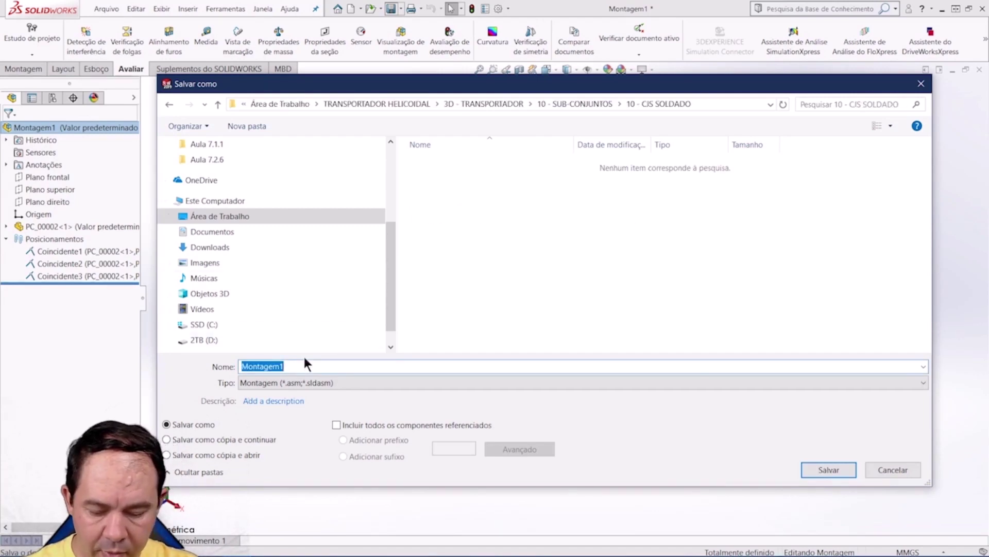
{"action": "type", "text": "CJS_00001"}
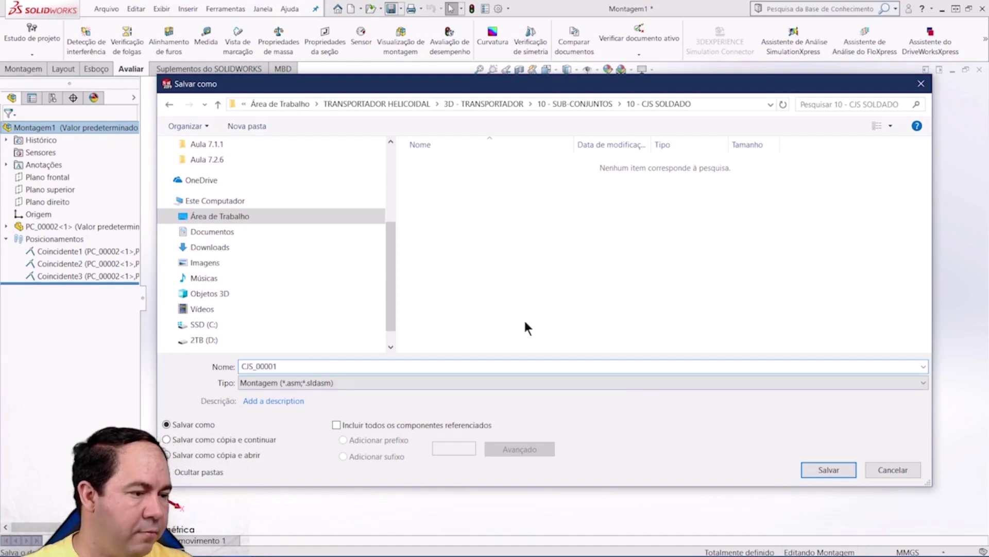
{"action": "left_click", "coordinate": [822, 470]}
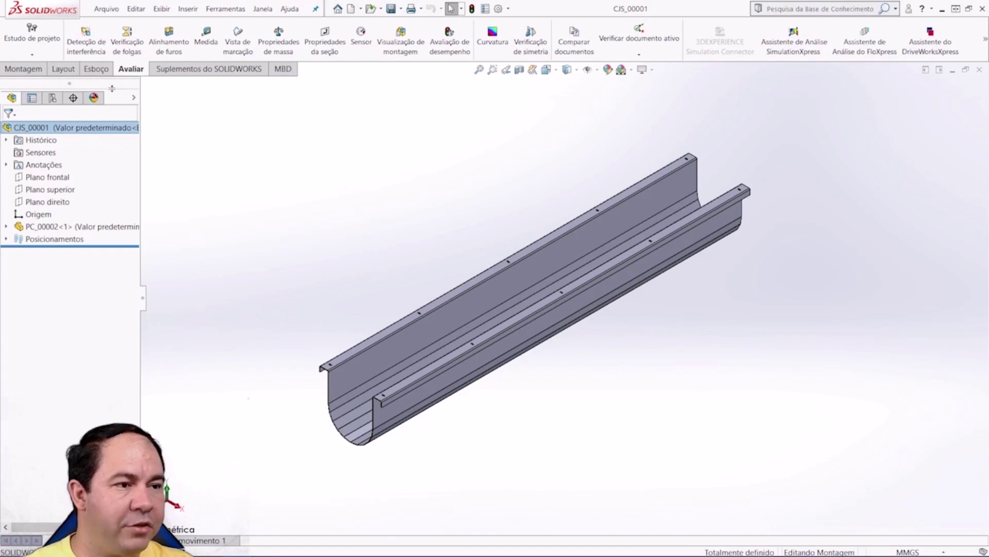
Insert the U bracket PC_00003 as a second component near the trough's end.
{"action": "left_click", "coordinate": [27, 67]}
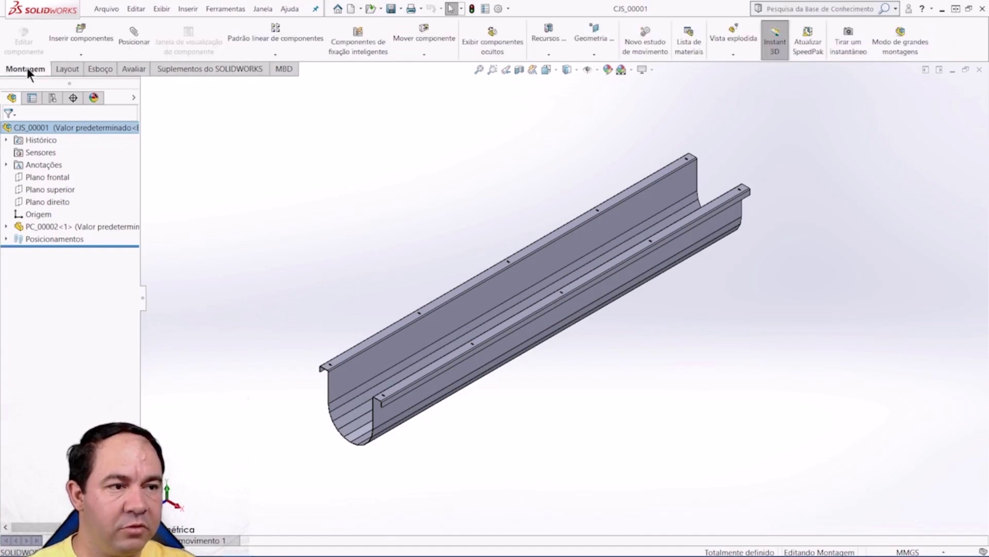
{"action": "left_click", "coordinate": [85, 30]}
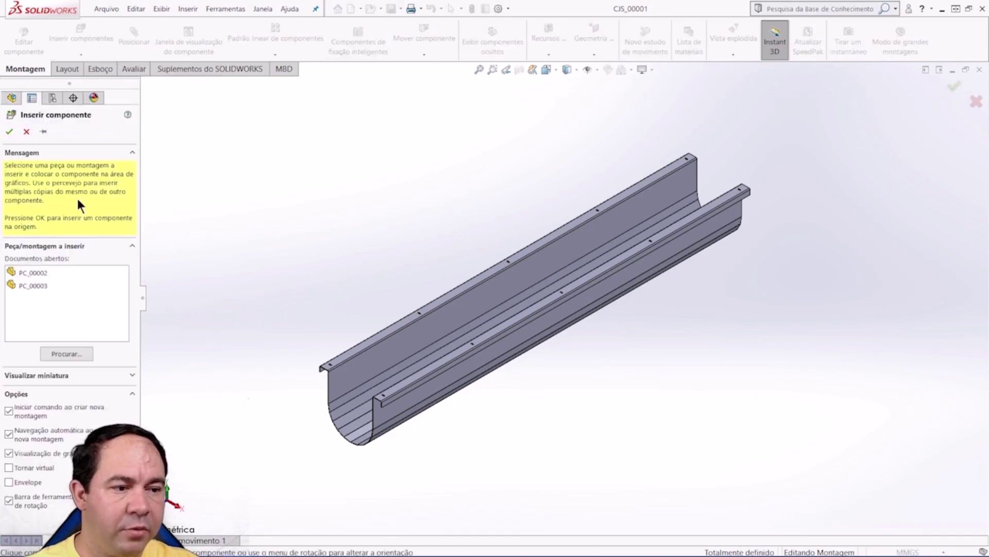
{"action": "left_click", "coordinate": [38, 288]}
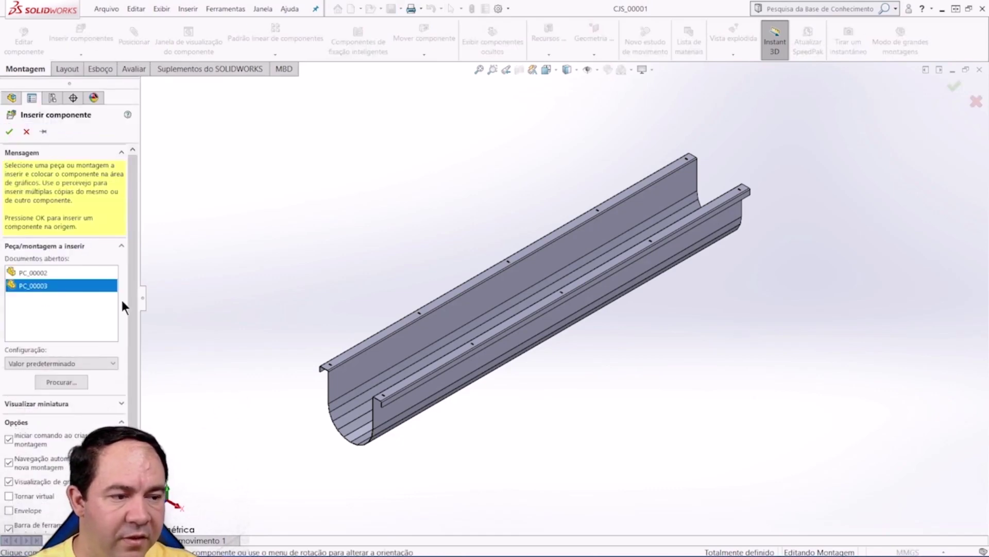
{"action": "left_click", "coordinate": [310, 402]}
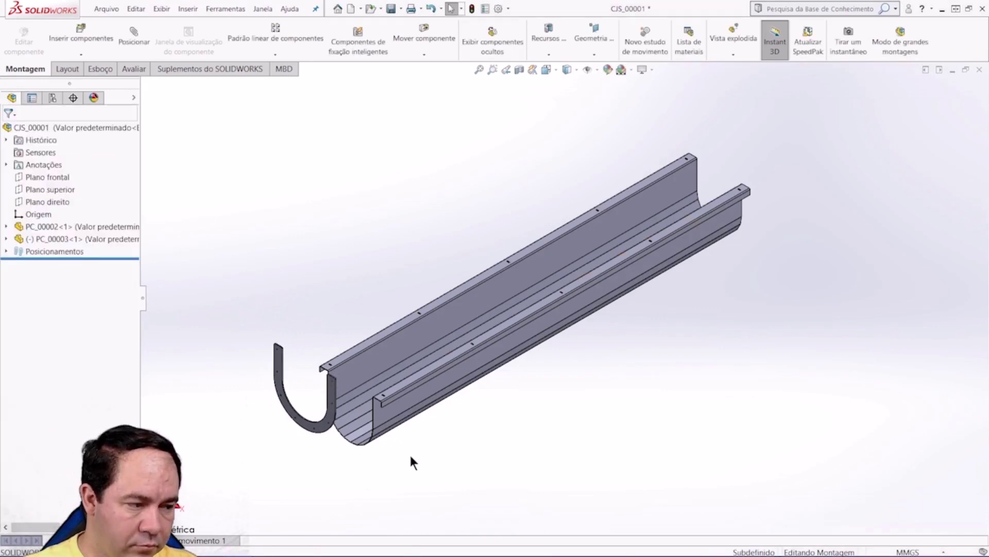
Drag the U bracket PC_00003 to the open end of the trough.
{"action": "middle_click_drag", "start_coordinate": [470, 376], "coordinate": [495, 322], "text": "ctrl"}
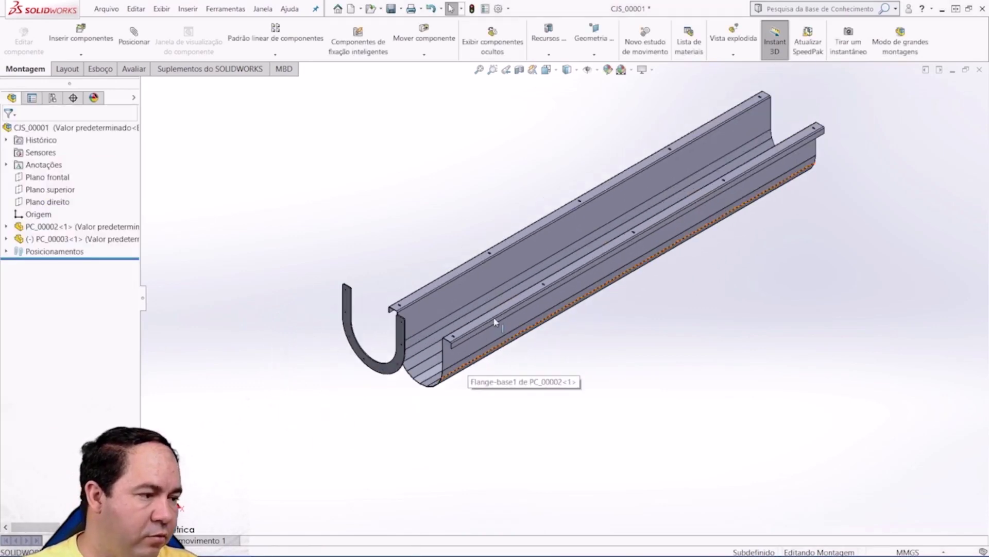
{"action": "scroll", "coordinate": [495, 322], "scroll_direction": "down", "scroll_amount": 2}
{"action": "scroll", "coordinate": [436, 370], "scroll_direction": "down", "scroll_amount": 3}
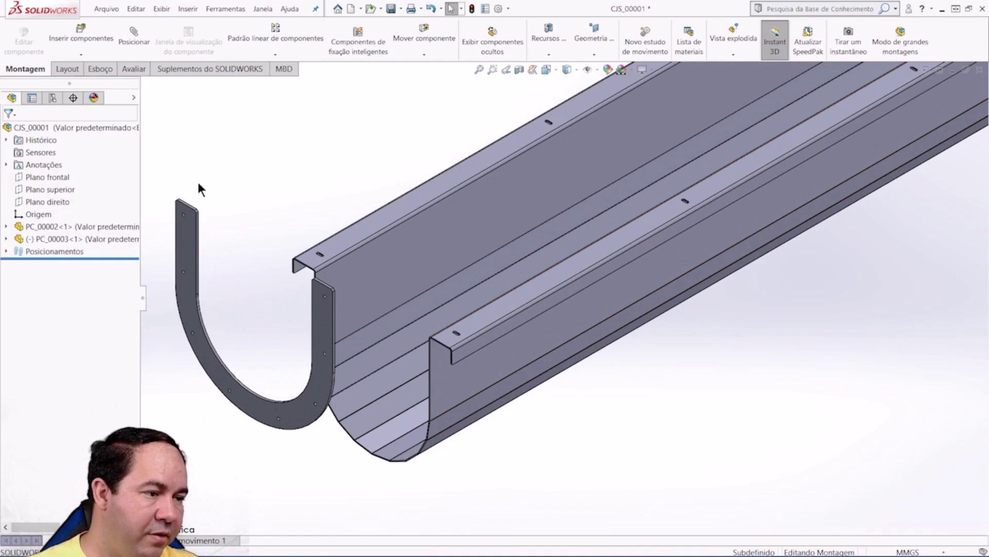
{"action": "scroll", "coordinate": [309, 243], "scroll_direction": "up", "scroll_amount": 2}
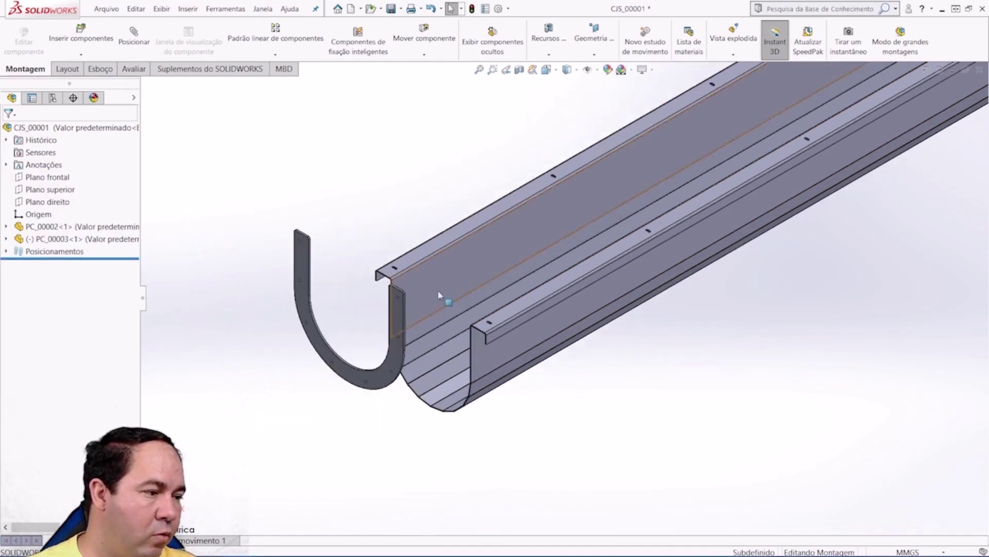
{"action": "left_click_drag", "start_coordinate": [398, 313], "coordinate": [457, 352]}
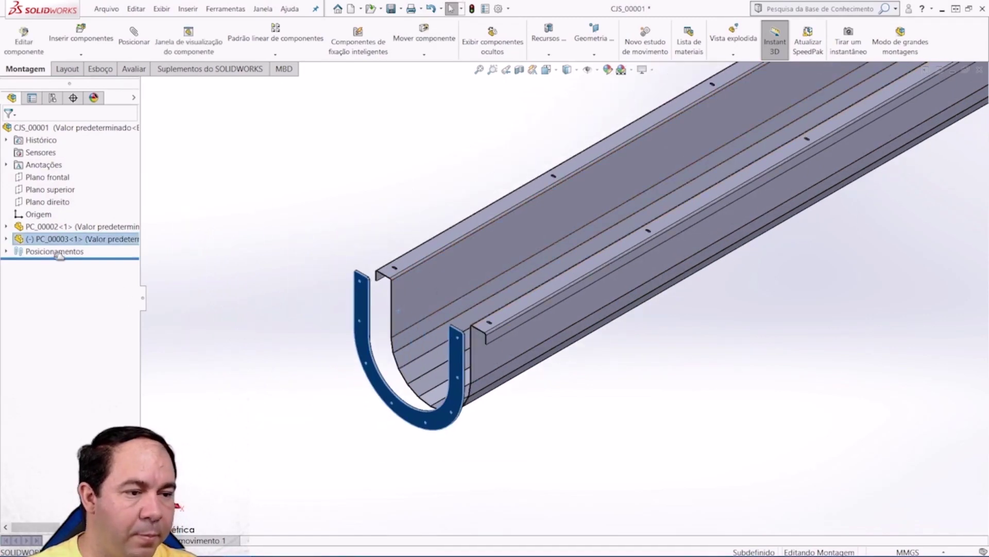
Expand PC_00002 and PC_00003 and select both components' Plano direito planes together.
{"action": "left_click", "coordinate": [6, 239]}
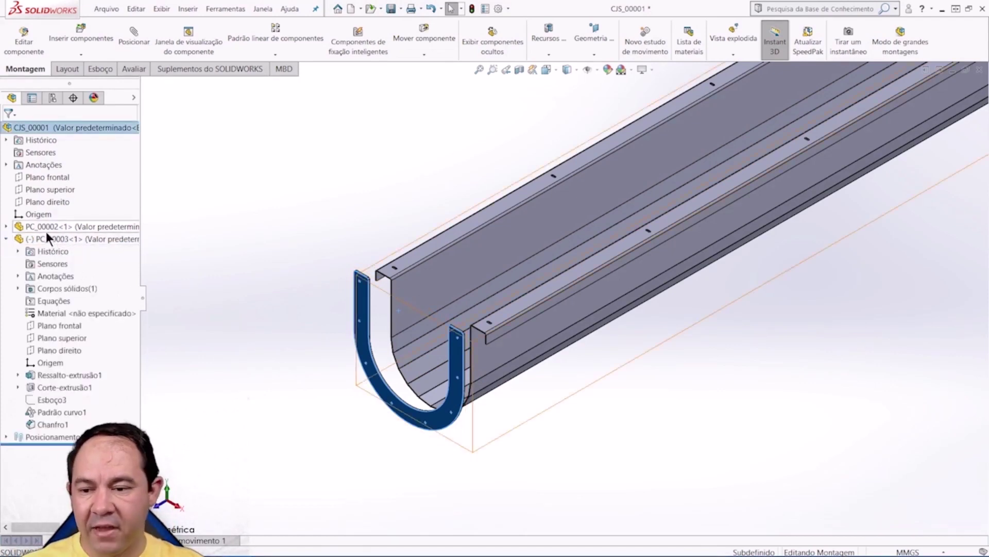
{"action": "left_click", "coordinate": [6, 226]}
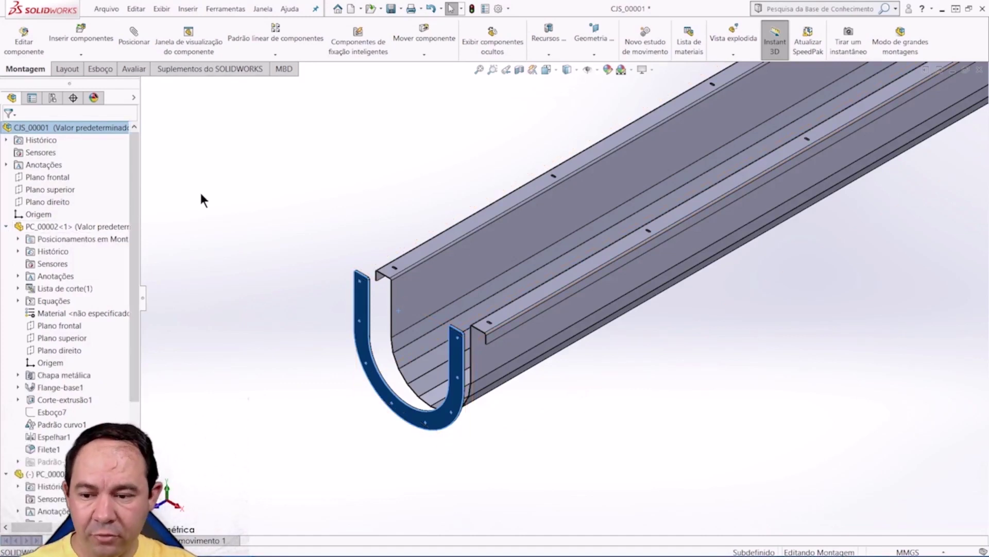
{"action": "key", "text": "f"}
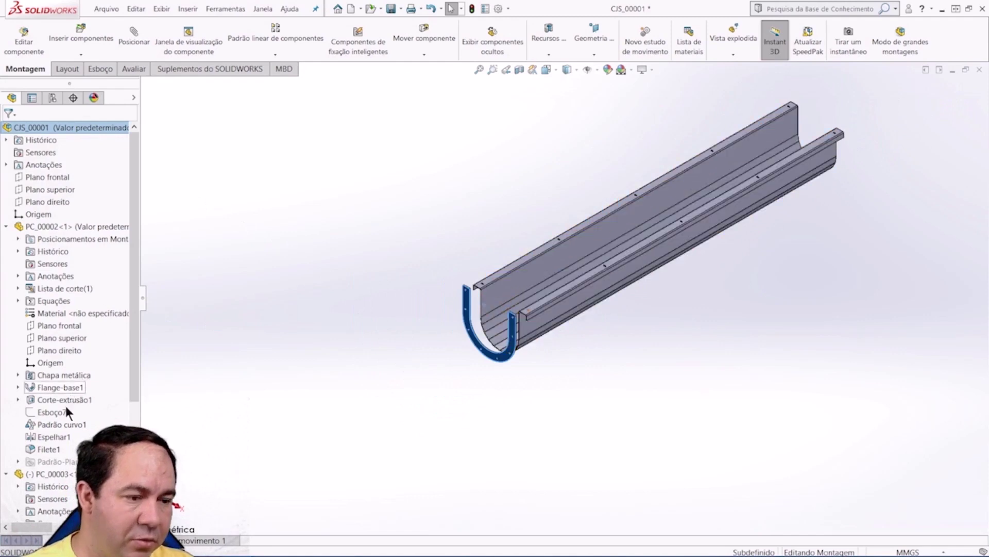
{"action": "left_click", "coordinate": [63, 349]}
{"action": "scroll", "coordinate": [65, 341], "scroll_direction": "down", "scroll_amount": 2}
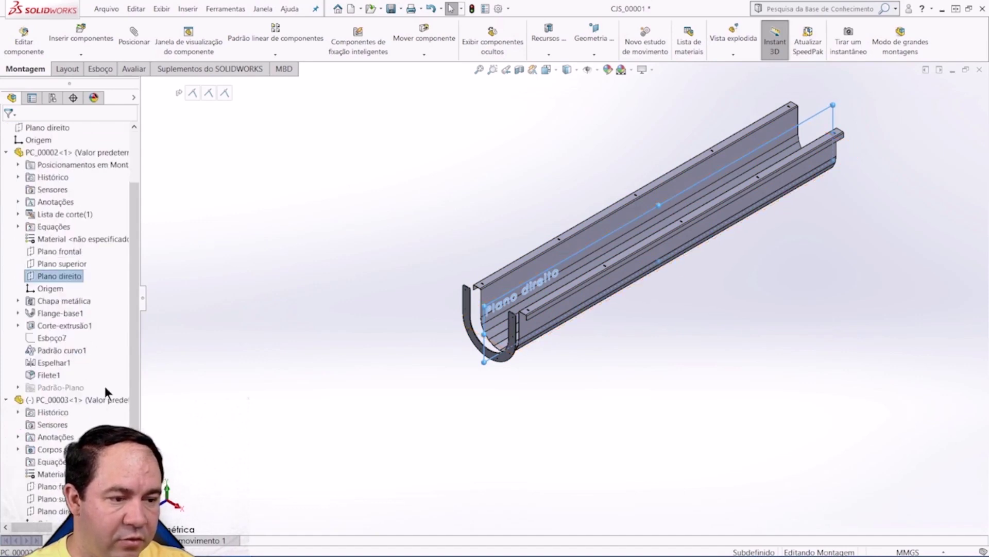
{"action": "scroll", "coordinate": [105, 388], "scroll_direction": "down", "scroll_amount": 2}
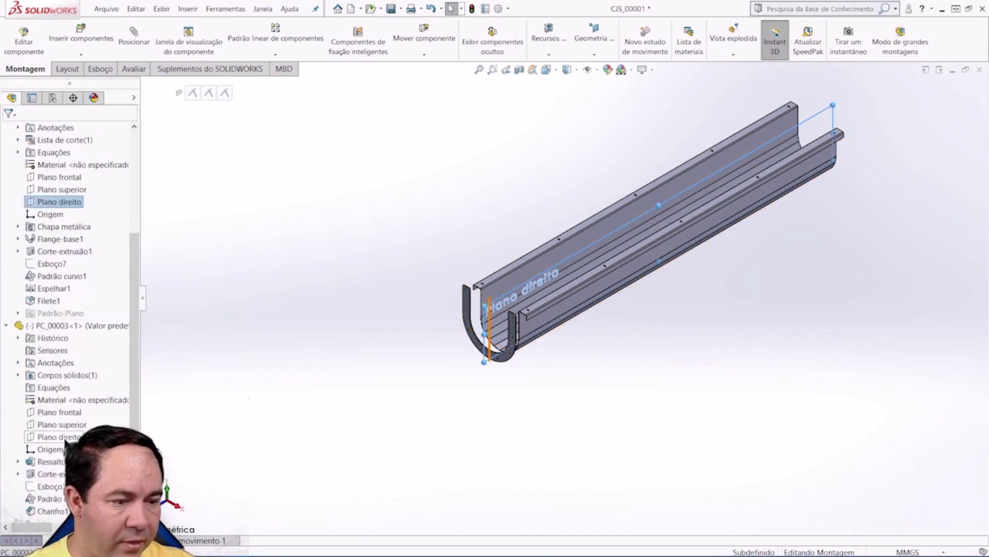
{"action": "left_click", "coordinate": [59, 436], "text": "ctrl"}
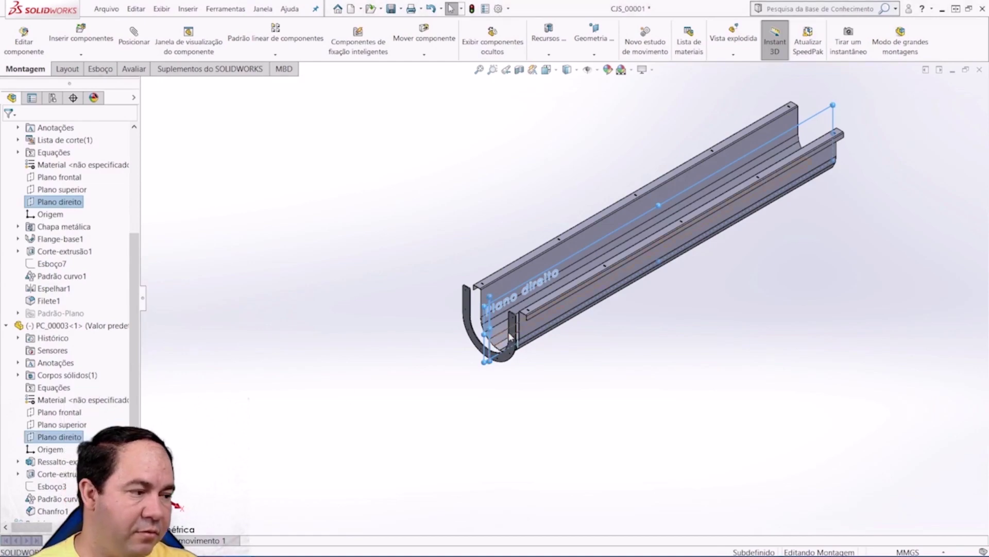
{"action": "scroll", "coordinate": [469, 261], "scroll_direction": "down", "scroll_amount": 2}
{"action": "scroll", "coordinate": [469, 261], "scroll_direction": "down", "scroll_amount": 2}
{"action": "middle_click_drag", "start_coordinate": [469, 260], "coordinate": [526, 274]}
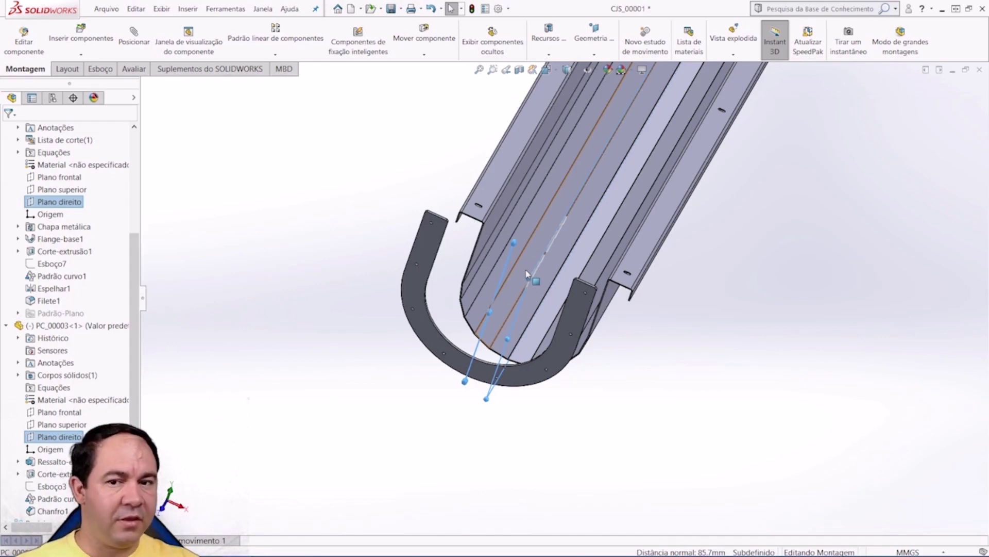
Mate the trough and bracket Plano direito planes coincident (Coincidente4), centring the bracket.
{"action": "left_click", "coordinate": [527, 274]}
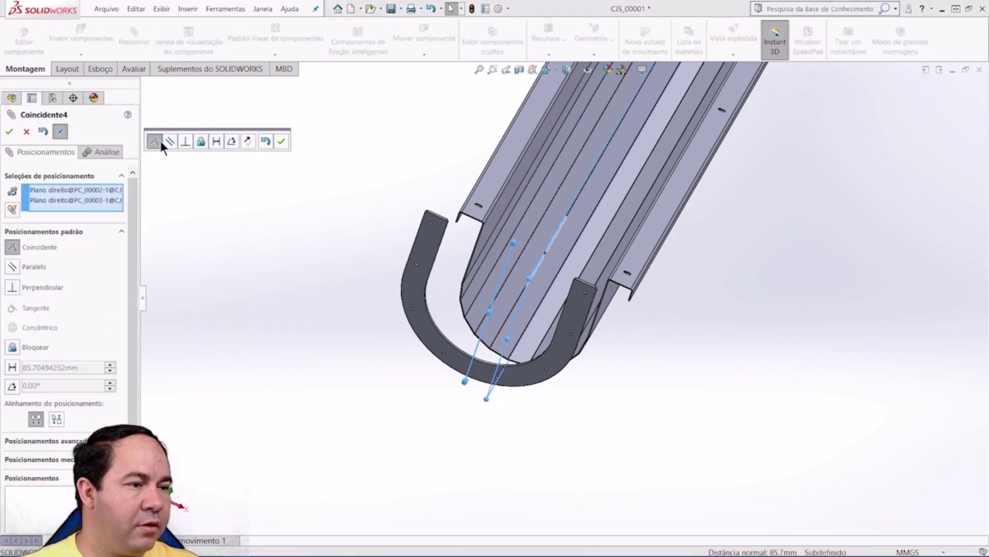
{"action": "left_click", "coordinate": [281, 141]}
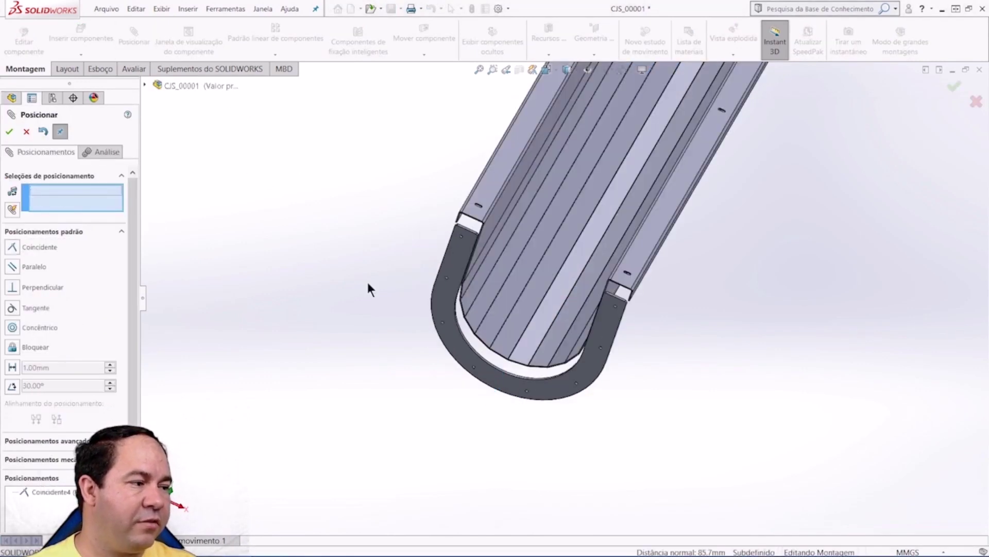
{"action": "mouse_move", "coordinate": [367, 279]}
{"action": "middle_mouse_down"}
{"action": "mouse_move", "coordinate": [531, 350]}
{"action": "mouse_move", "coordinate": [522, 312]}
{"action": "mouse_move", "coordinate": [531, 307]}
{"action": "middle_mouse_up"}
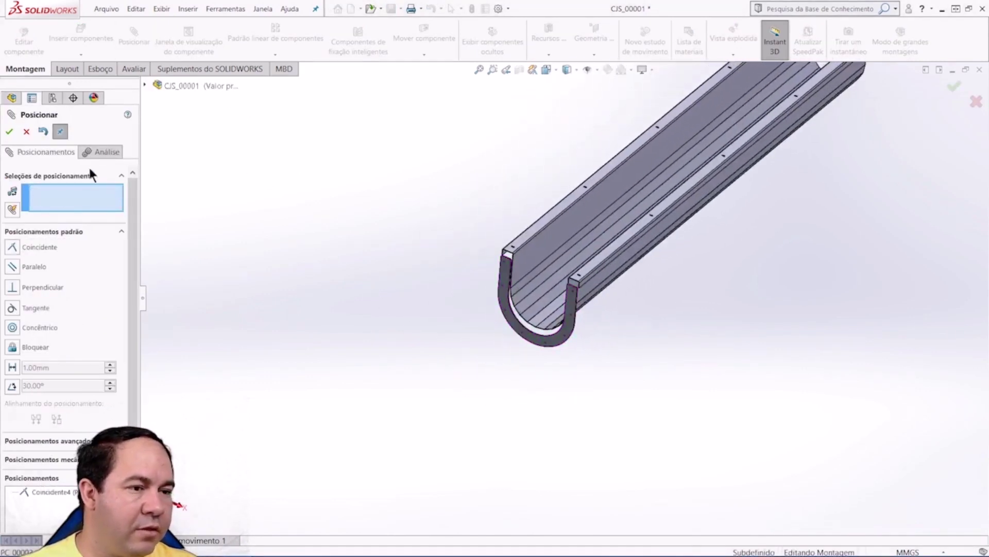
{"action": "left_click", "coordinate": [9, 133]}
{"action": "mouse_move", "coordinate": [444, 269]}
{"action": "middle_mouse_down"}
{"action": "mouse_move", "coordinate": [594, 343]}
{"action": "mouse_move", "coordinate": [555, 299]}
{"action": "middle_mouse_up"}
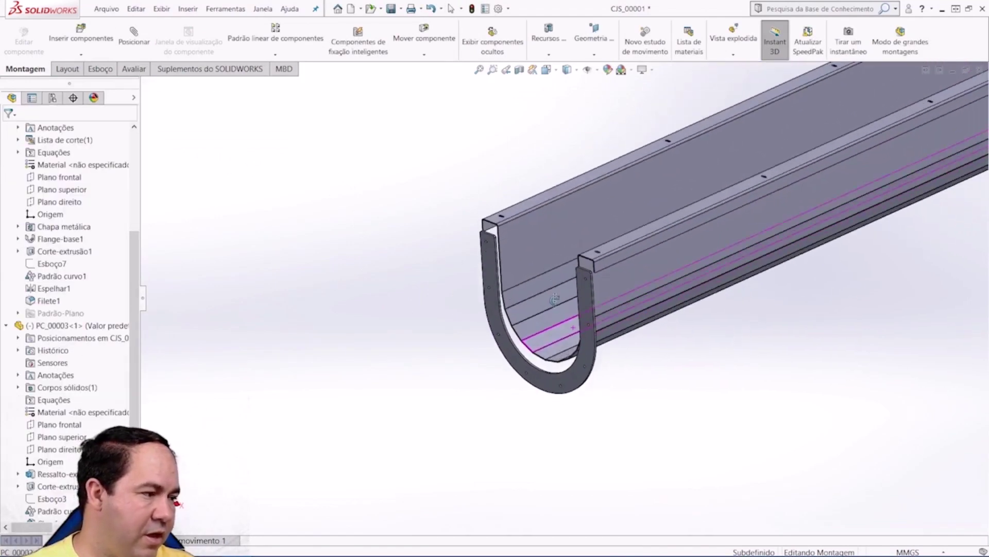
{"action": "left_click_drag", "start_coordinate": [587, 301], "coordinate": [581, 263]}
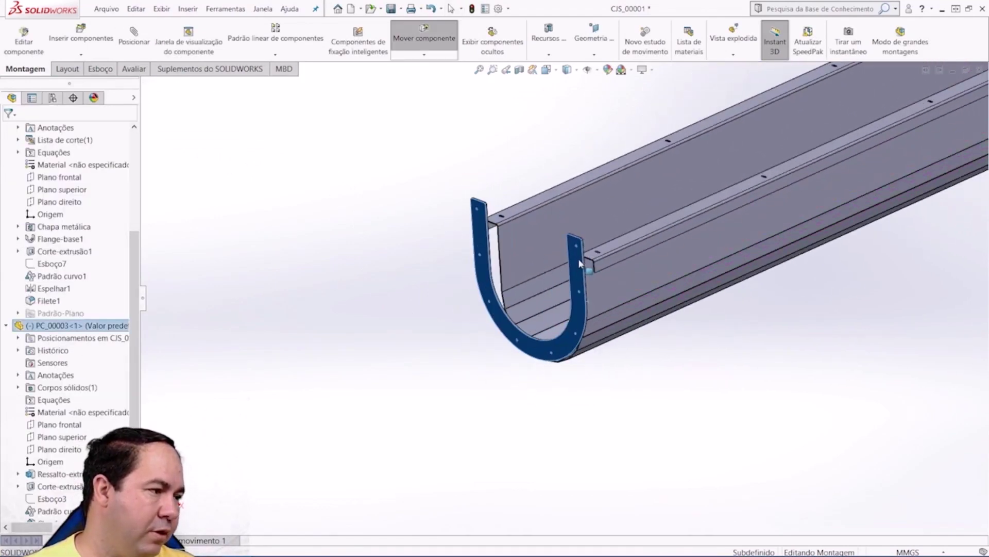
{"action": "key", "text": "space"}
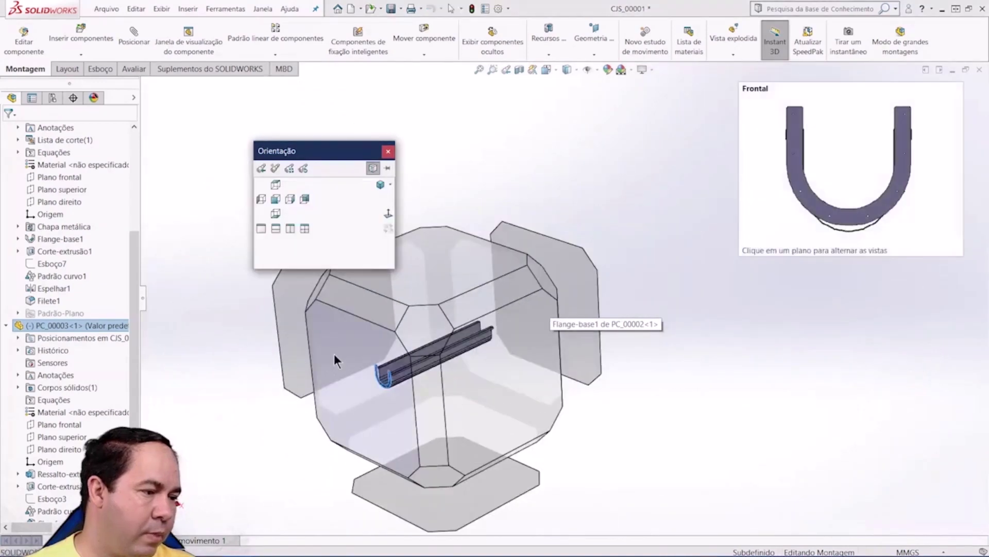
In Front view, drag PC_00003 up and down until it hugs the trough's rounded bottom.
{"action": "left_click", "coordinate": [334, 360]}
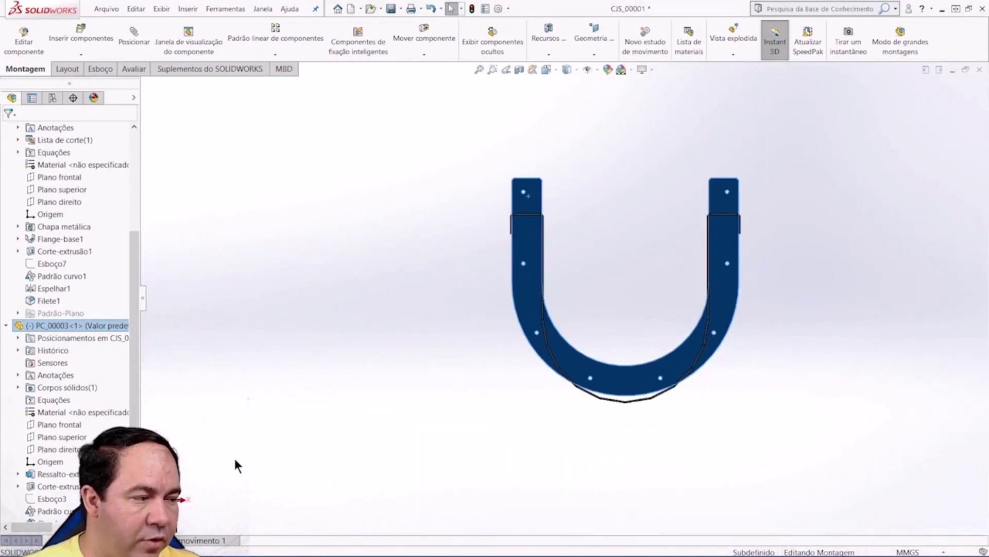
{"action": "mouse_move", "coordinate": [527, 215]}
{"action": "left_mouse_down"}
{"action": "mouse_move", "coordinate": [590, 80]}
{"action": "mouse_move", "coordinate": [602, 155]}
{"action": "left_mouse_up"}
{"action": "key", "text": "Escape"}
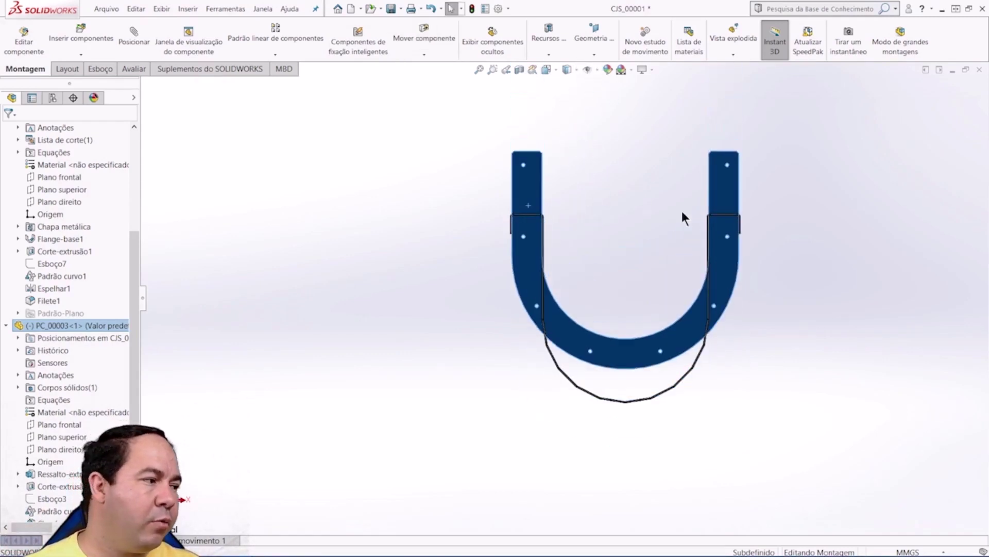
{"action": "left_click_drag", "start_coordinate": [727, 195], "coordinate": [783, 212]}
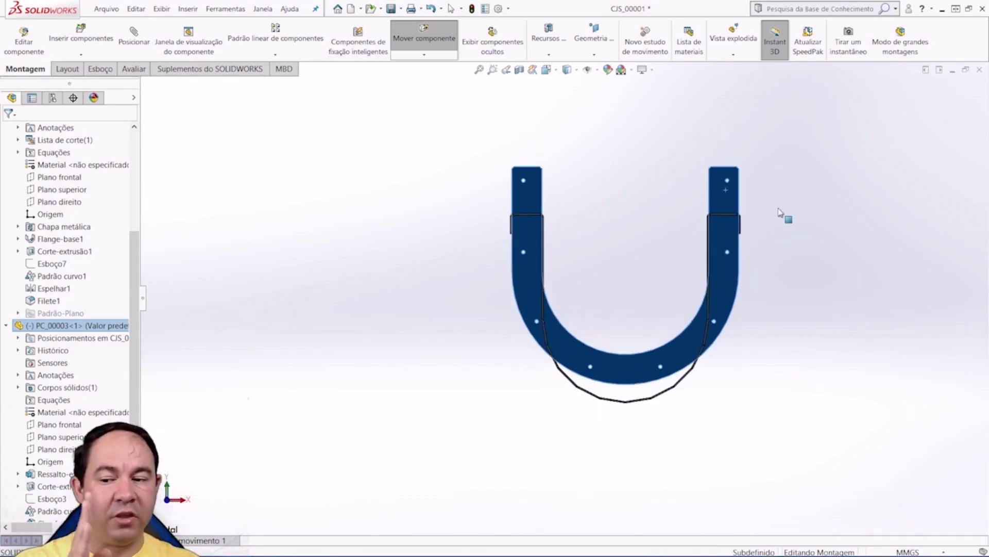
{"action": "mouse_move", "coordinate": [779, 211]}
{"action": "left_mouse_down"}
{"action": "mouse_move", "coordinate": [798, 232]}
{"action": "mouse_move", "coordinate": [796, 254]}
{"action": "mouse_move", "coordinate": [802, 227]}
{"action": "mouse_move", "coordinate": [788, 234]}
{"action": "mouse_move", "coordinate": [808, 223]}
{"action": "mouse_move", "coordinate": [809, 235]}
{"action": "mouse_move", "coordinate": [810, 221]}
{"action": "left_mouse_up"}
{"action": "key", "text": "Escape"}
{"action": "mouse_move", "coordinate": [689, 327]}
{"action": "middle_mouse_down"}
{"action": "mouse_move", "coordinate": [625, 310]}
{"action": "mouse_move", "coordinate": [564, 360]}
{"action": "mouse_move", "coordinate": [449, 376]}
{"action": "middle_mouse_up"}
{"action": "scroll", "coordinate": [435, 354], "scroll_direction": "down", "scroll_amount": 2}
Slide the U bracket PC_00003 along the gutter to the trough's front end.
{"action": "scroll", "coordinate": [435, 354], "scroll_direction": "down", "scroll_amount": 2}
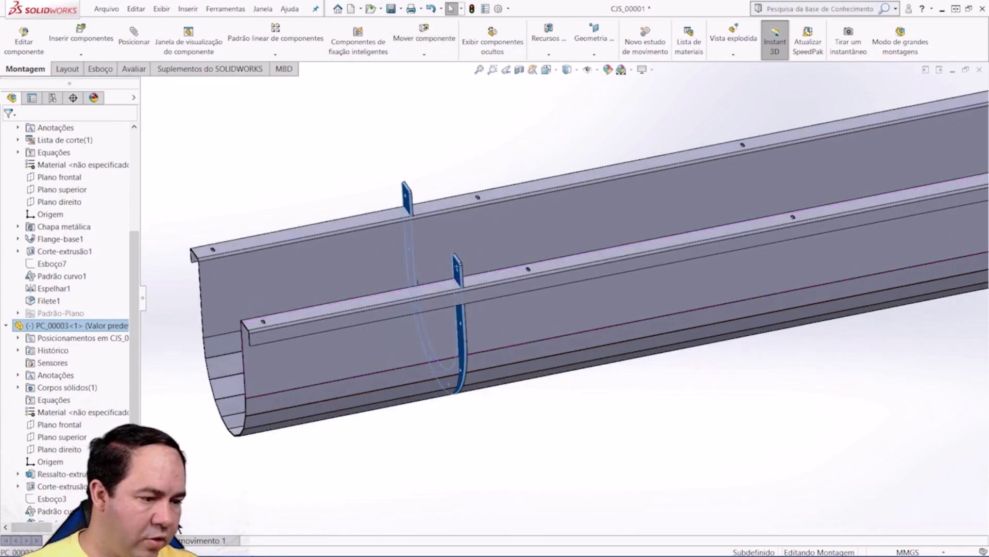
{"action": "mouse_move", "coordinate": [459, 309]}
{"action": "left_mouse_down"}
{"action": "mouse_move", "coordinate": [653, 248]}
{"action": "mouse_move", "coordinate": [398, 238]}
{"action": "mouse_move", "coordinate": [608, 250]}
{"action": "mouse_move", "coordinate": [443, 281]}
{"action": "left_mouse_up"}
{"action": "key", "text": "Escape"}
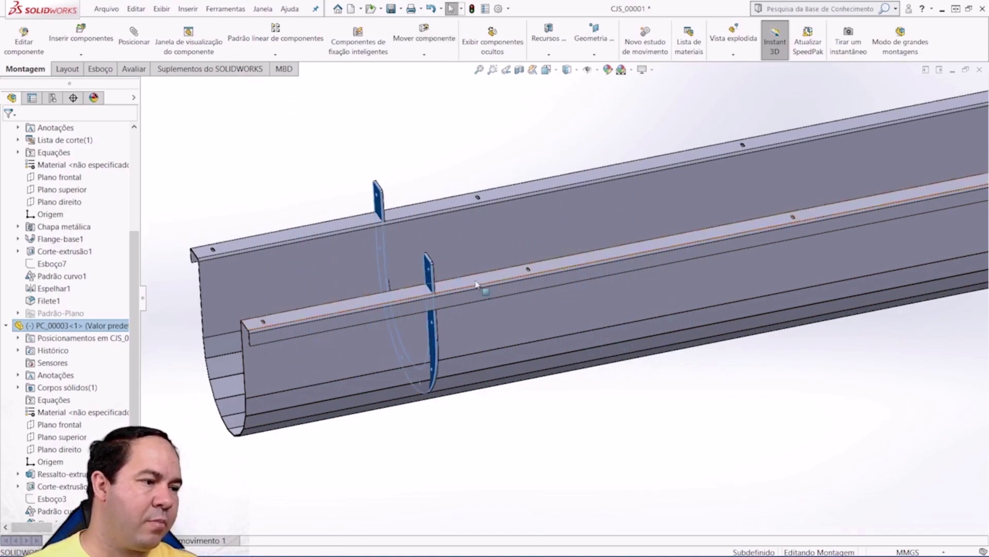
{"action": "scroll", "coordinate": [431, 323], "scroll_direction": "up", "scroll_amount": 2}
{"action": "mouse_move", "coordinate": [432, 322]}
{"action": "middle_mouse_down"}
{"action": "mouse_move", "coordinate": [504, 264]}
{"action": "mouse_move", "coordinate": [575, 312]}
{"action": "middle_mouse_up"}
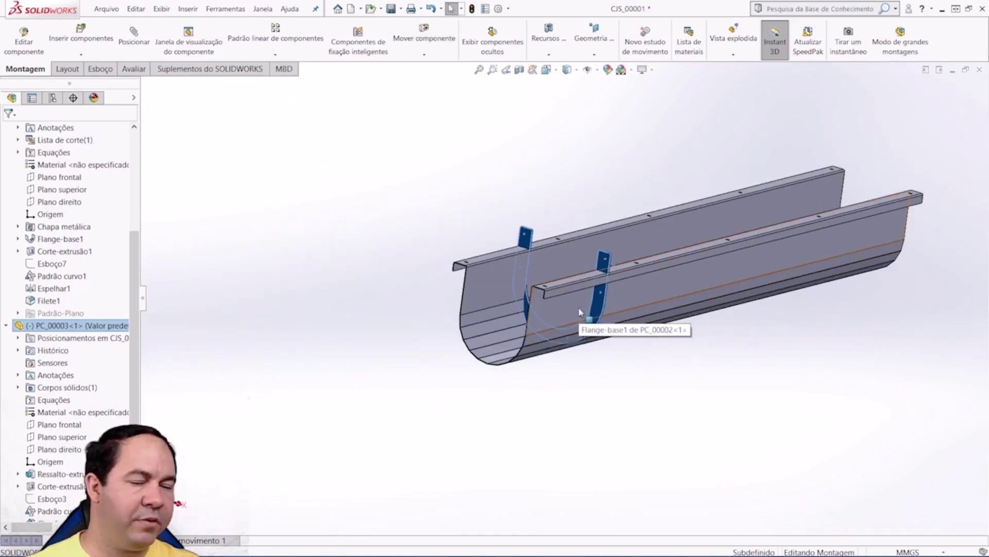
{"action": "scroll", "coordinate": [647, 273], "scroll_direction": "down", "scroll_amount": 2}
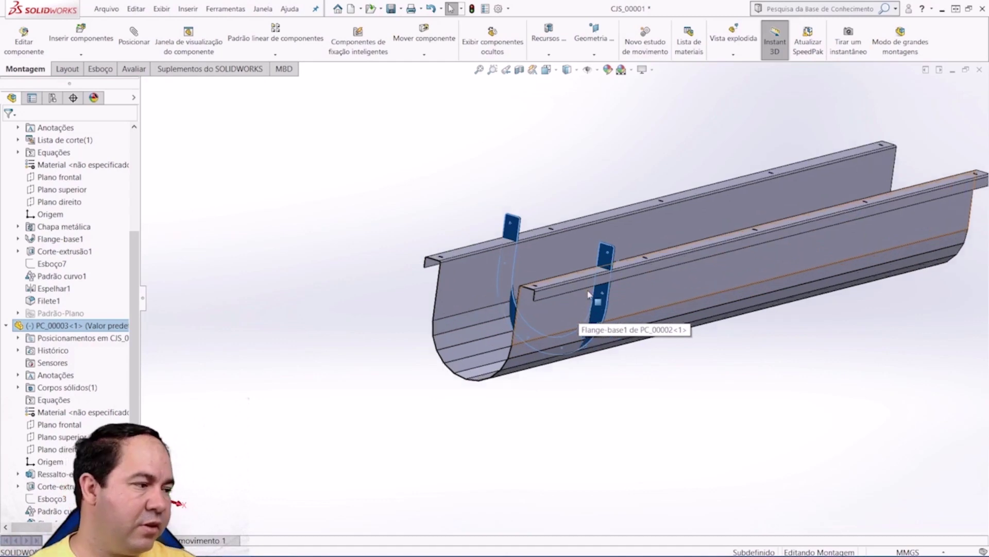
{"action": "scroll", "coordinate": [640, 257], "scroll_direction": "down", "scroll_amount": 2}
{"action": "left_click_drag", "start_coordinate": [641, 258], "coordinate": [496, 324]}
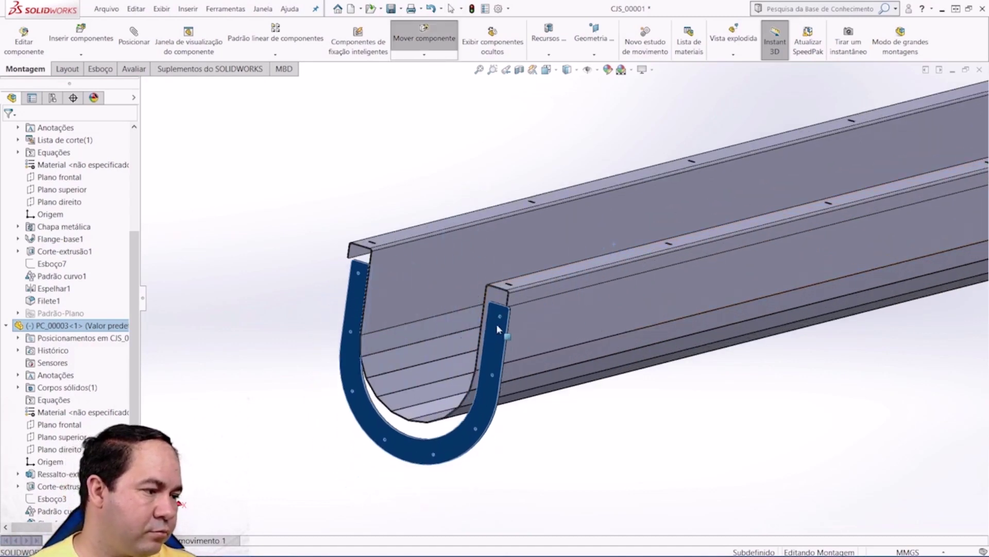
{"action": "scroll", "coordinate": [492, 309], "scroll_direction": "down", "scroll_amount": 3}
{"action": "scroll", "coordinate": [491, 304], "scroll_direction": "down", "scroll_amount": 3}
{"action": "scroll", "coordinate": [515, 306], "scroll_direction": "down", "scroll_amount": 2}
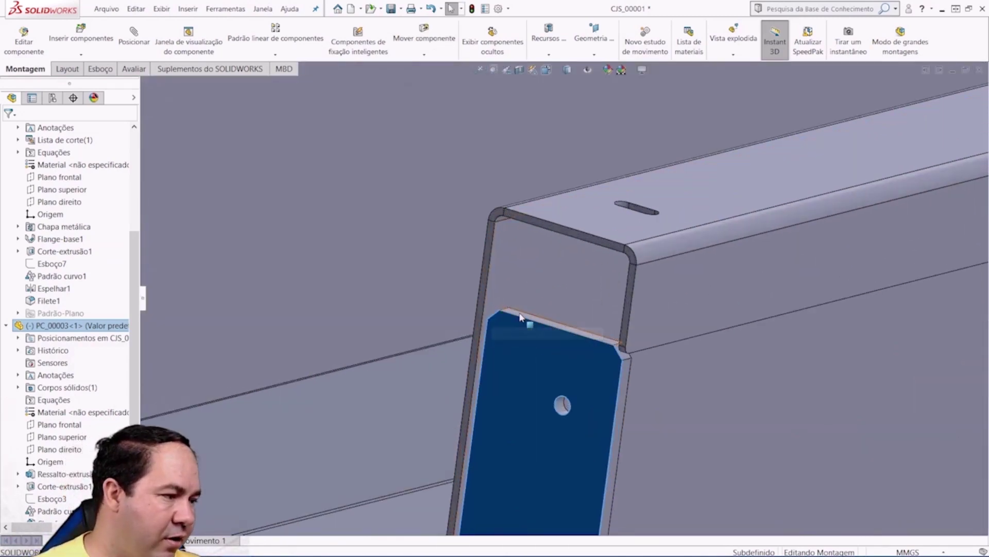
Select the trough PC_00002's top flange face for mating.
{"action": "left_click", "coordinate": [521, 323]}
{"action": "middle_click_drag", "start_coordinate": [522, 326], "coordinate": [549, 230]}
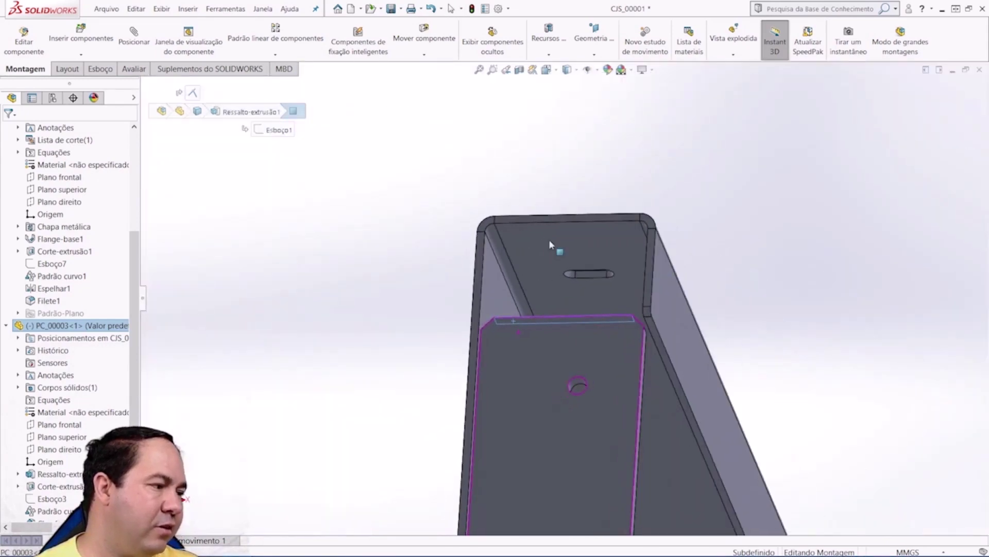
{"action": "left_click", "coordinate": [531, 185]}
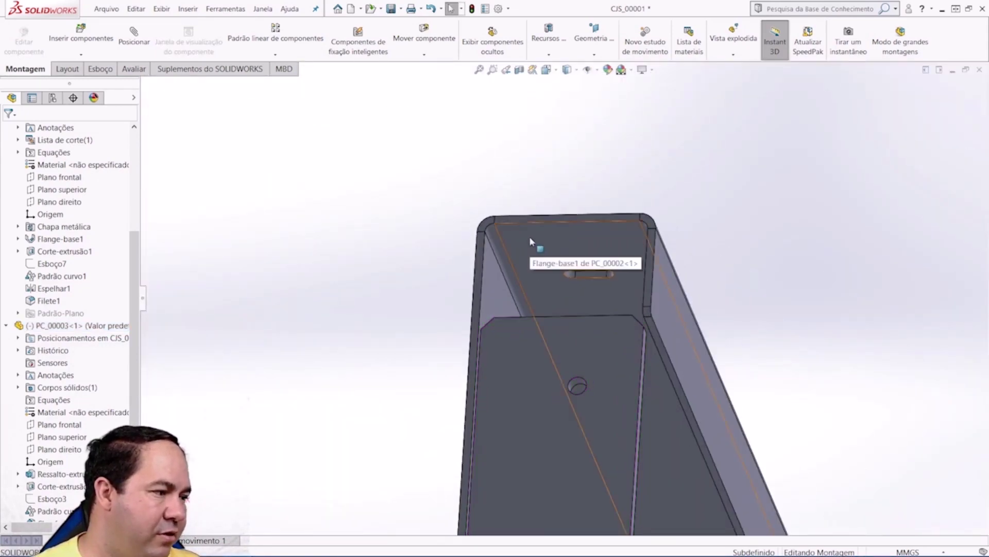
{"action": "left_click", "coordinate": [530, 238]}
{"action": "middle_click_drag", "start_coordinate": [528, 237], "coordinate": [511, 349]}
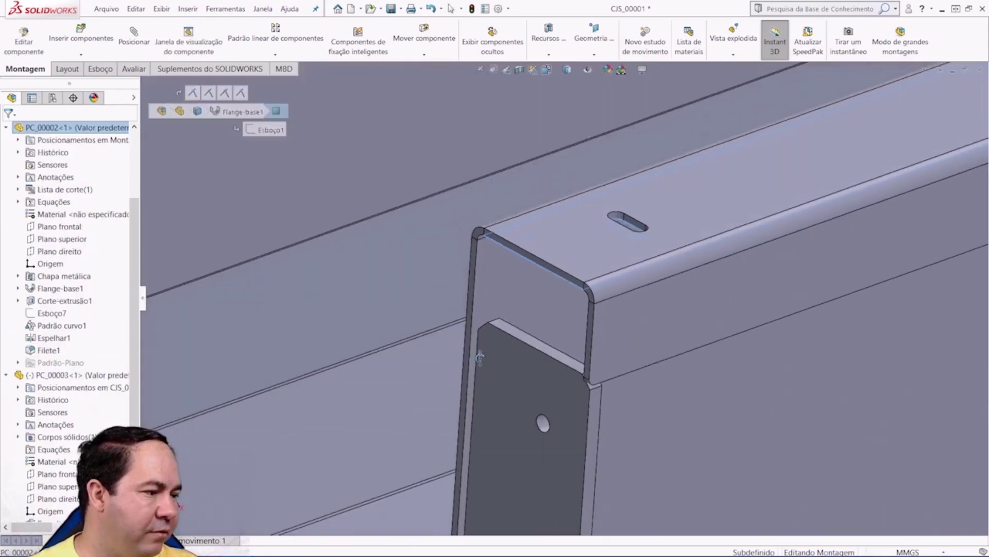
Mate the bracket's arm tops coincident with the trough's top flange face.
{"action": "left_click", "coordinate": [507, 327], "text": "ctrl"}
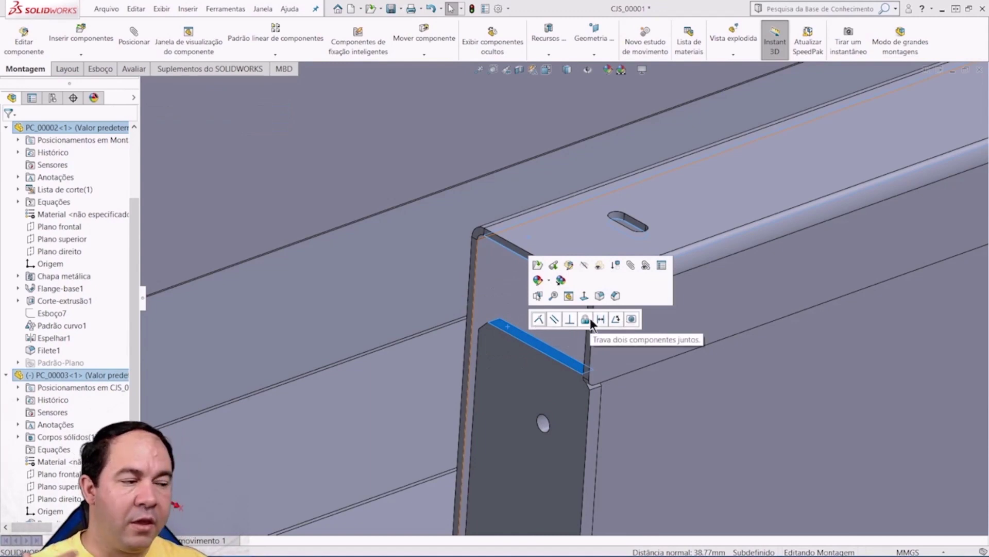
{"action": "left_click", "coordinate": [539, 320]}
{"action": "scroll", "coordinate": [464, 359], "scroll_direction": "up", "scroll_amount": 5}
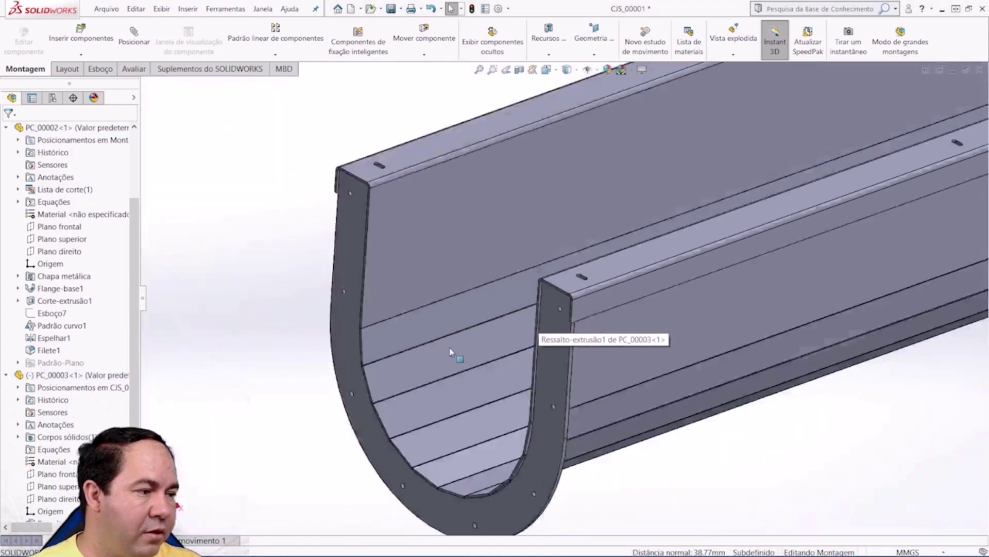
{"action": "scroll", "coordinate": [450, 352], "scroll_direction": "up", "scroll_amount": 3}
{"action": "scroll", "coordinate": [371, 188], "scroll_direction": "up", "scroll_amount": 2}
{"action": "scroll", "coordinate": [558, 320], "scroll_direction": "down", "scroll_amount": 3}
{"action": "mouse_move", "coordinate": [557, 319]}
{"action": "middle_mouse_down"}
{"action": "mouse_move", "coordinate": [612, 274]}
{"action": "mouse_move", "coordinate": [576, 294]}
{"action": "middle_mouse_up"}
Switch to a head-on view of the bracket and select the U bracket.
{"action": "scroll", "coordinate": [568, 293], "scroll_direction": "down", "scroll_amount": 3}
{"action": "key", "text": "space"}
{"action": "left_click", "coordinate": [454, 335]}
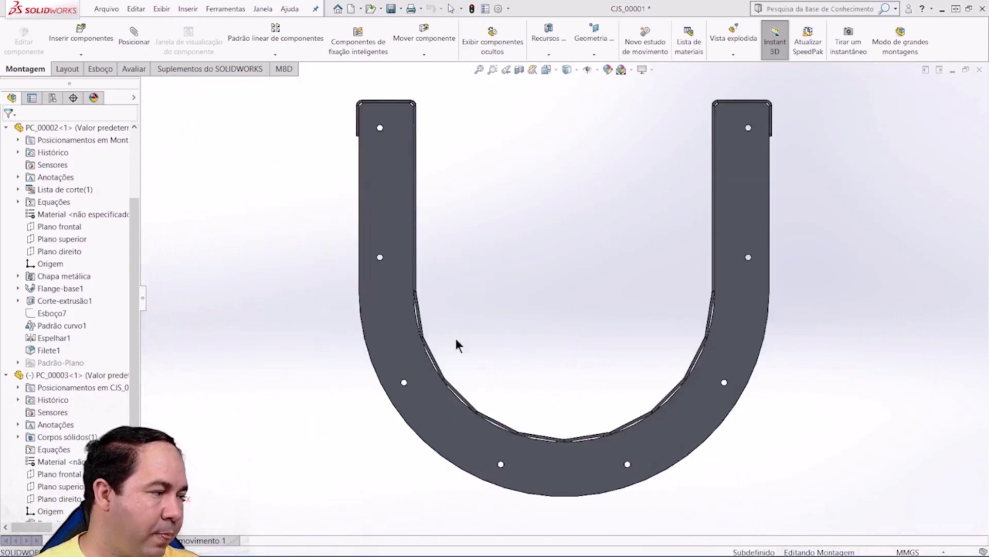
{"action": "left_click_drag", "start_coordinate": [738, 192], "coordinate": [735, 209]}
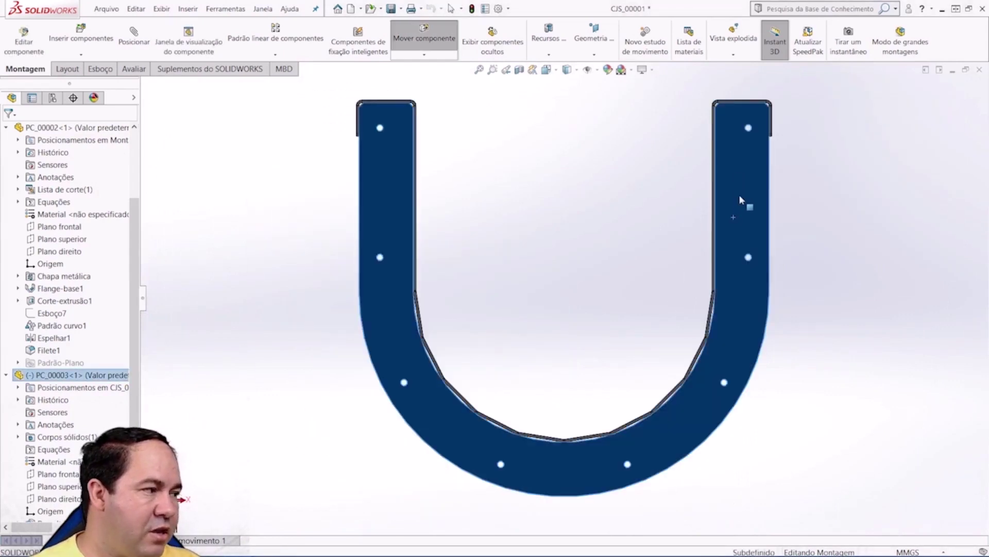
{"action": "scroll", "coordinate": [741, 191], "scroll_direction": "up", "scroll_amount": 3}
{"action": "left_click", "coordinate": [685, 150]}
{"action": "left_click", "coordinate": [657, 203]}
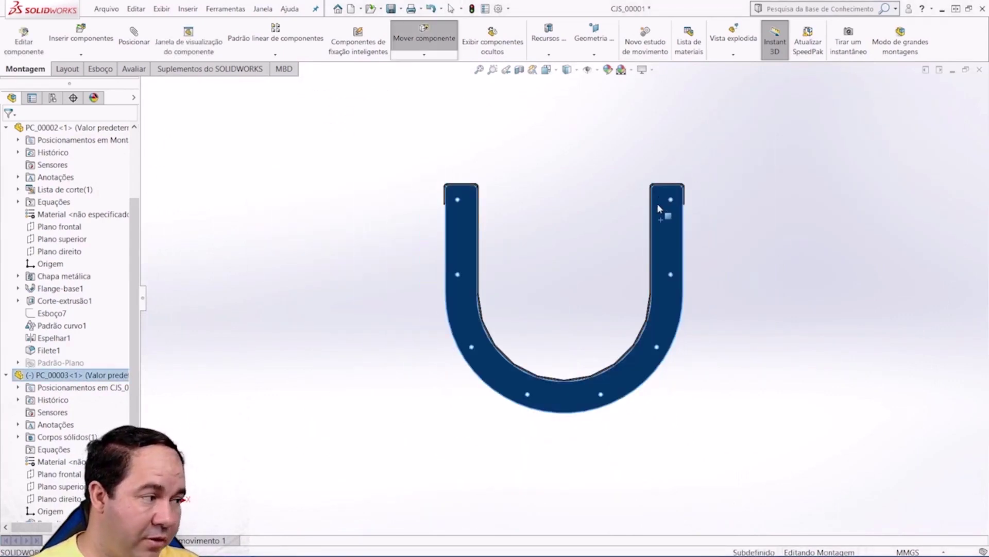
Slide the U bracket partway along the inside of the trough, beneath its flanges.
{"action": "scroll", "coordinate": [633, 314], "scroll_direction": "down", "scroll_amount": 2}
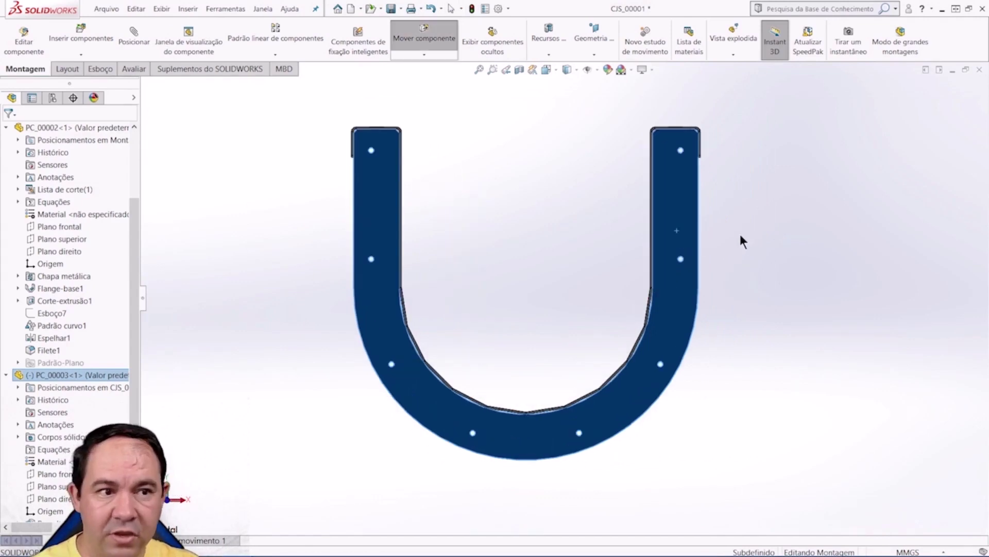
{"action": "middle_click_drag", "start_coordinate": [740, 234], "coordinate": [559, 293]}
{"action": "scroll", "coordinate": [502, 338], "scroll_direction": "up", "scroll_amount": 3}
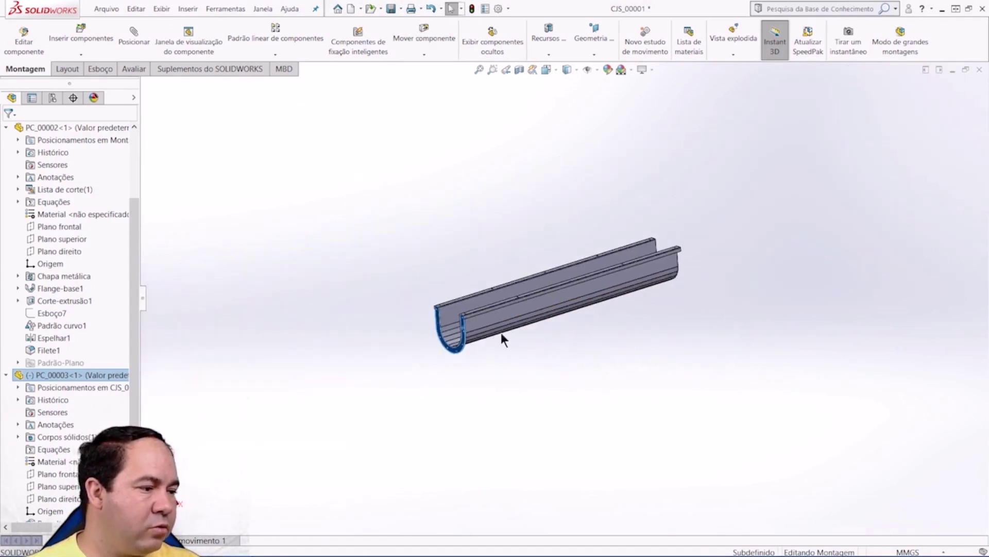
{"action": "scroll", "coordinate": [483, 339], "scroll_direction": "down", "scroll_amount": 3}
{"action": "scroll", "coordinate": [425, 344], "scroll_direction": "down", "scroll_amount": 2}
{"action": "scroll", "coordinate": [425, 345], "scroll_direction": "down", "scroll_amount": 2}
{"action": "scroll", "coordinate": [412, 330], "scroll_direction": "down", "scroll_amount": 1}
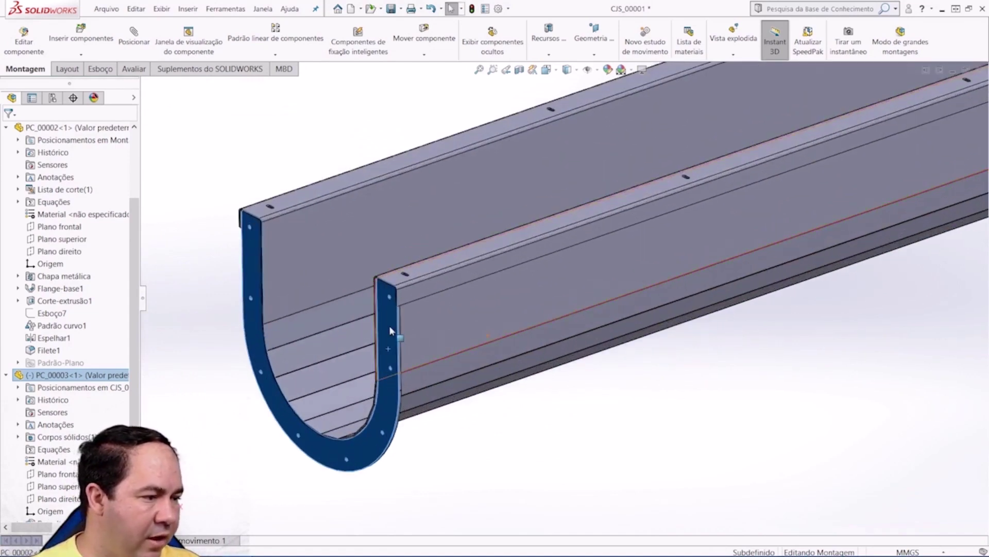
{"action": "mouse_move", "coordinate": [412, 330]}
{"action": "left_mouse_down"}
{"action": "mouse_move", "coordinate": [523, 307]}
{"action": "mouse_move", "coordinate": [558, 260]}
{"action": "left_mouse_up"}
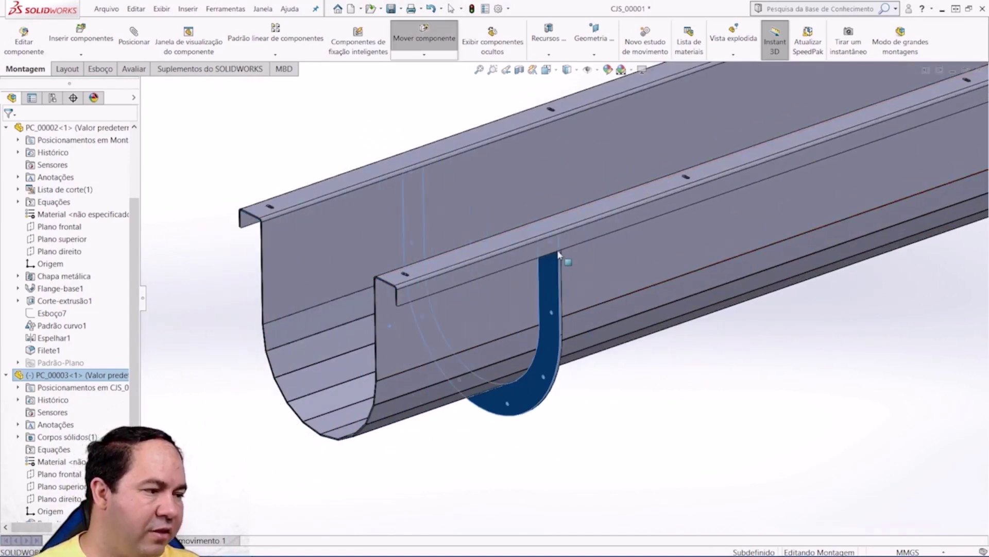
Move the U bracket back to the trough's open end.
{"action": "mouse_move", "coordinate": [510, 273]}
{"action": "left_mouse_down"}
{"action": "mouse_move", "coordinate": [417, 299]}
{"action": "mouse_move", "coordinate": [405, 319]}
{"action": "left_mouse_up"}
{"action": "key", "text": "Escape"}
{"action": "scroll", "coordinate": [397, 309], "scroll_direction": "down", "scroll_amount": 3}
{"action": "scroll", "coordinate": [460, 274], "scroll_direction": "down", "scroll_amount": 3}
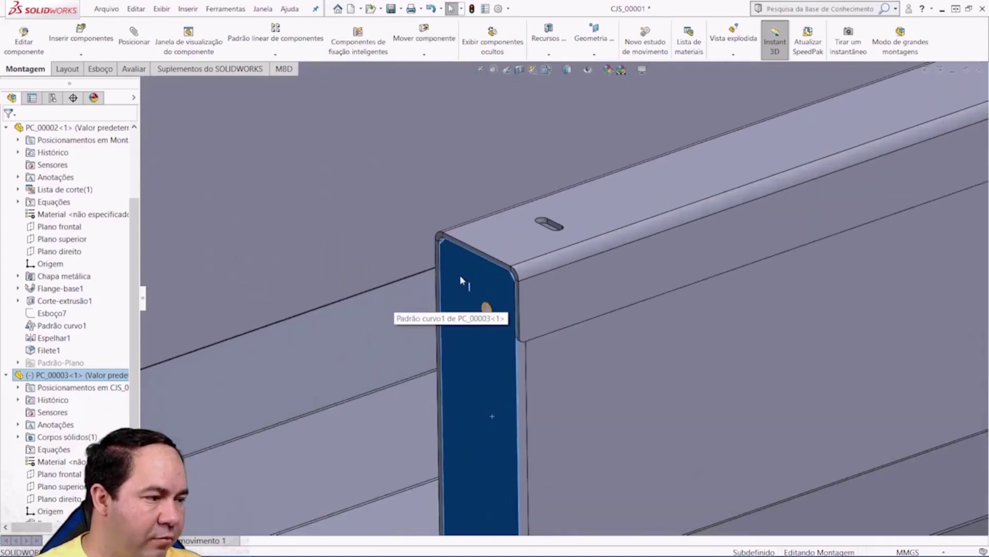
{"action": "scroll", "coordinate": [467, 246], "scroll_direction": "down", "scroll_amount": 2}
{"action": "scroll", "coordinate": [463, 239], "scroll_direction": "down", "scroll_amount": 3}
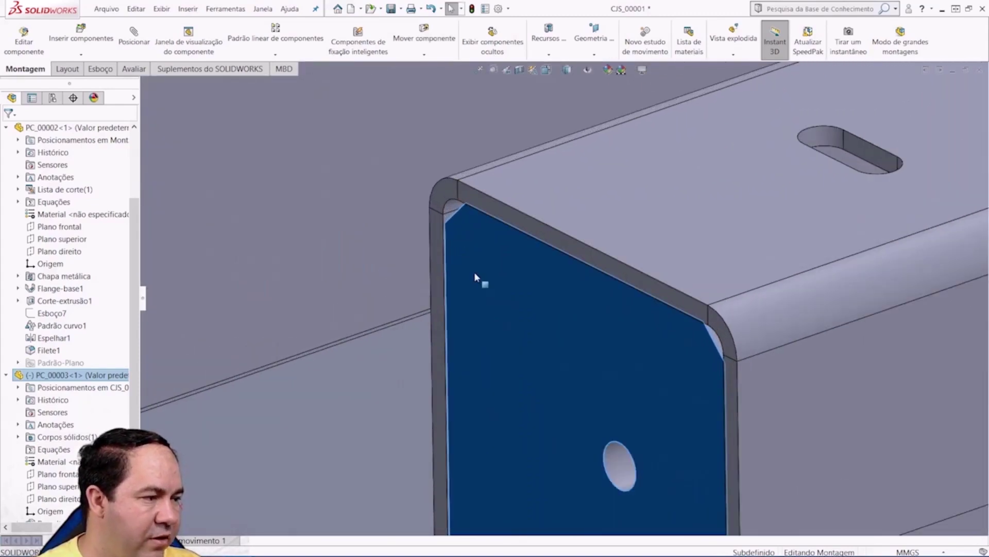
{"action": "scroll", "coordinate": [570, 400], "scroll_direction": "up", "scroll_amount": 3}
{"action": "scroll", "coordinate": [571, 403], "scroll_direction": "up", "scroll_amount": 3}
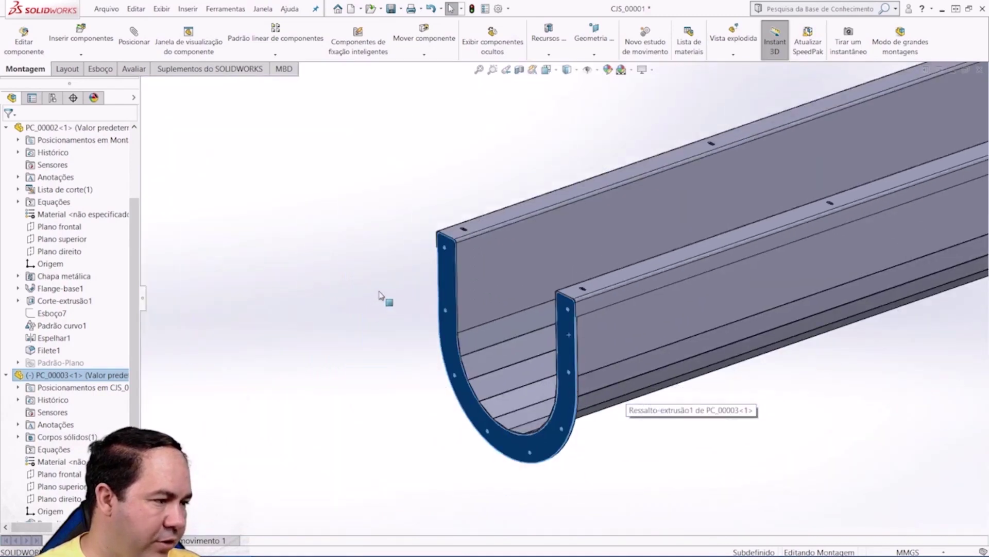
{"action": "scroll", "coordinate": [382, 299], "scroll_direction": "down", "scroll_amount": 5}
{"action": "scroll", "coordinate": [446, 278], "scroll_direction": "down", "scroll_amount": 3}
Mate the bracket's side face coincident with the trough's end face, fully defining the assembly.
{"action": "left_click", "coordinate": [440, 254]}
{"action": "scroll", "coordinate": [443, 268], "scroll_direction": "up", "scroll_amount": 3}
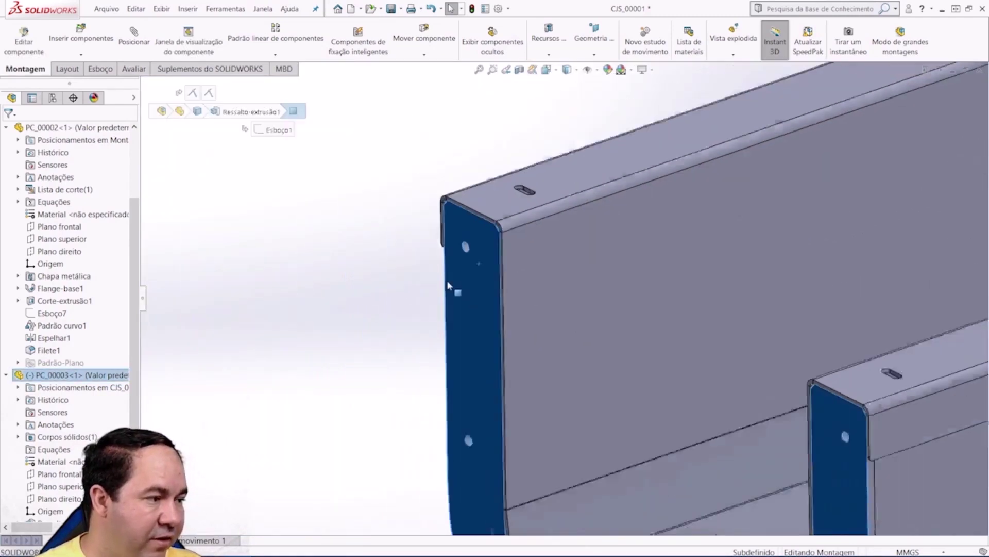
{"action": "scroll", "coordinate": [447, 280], "scroll_direction": "down", "scroll_amount": 3}
{"action": "scroll", "coordinate": [502, 252], "scroll_direction": "down", "scroll_amount": 3}
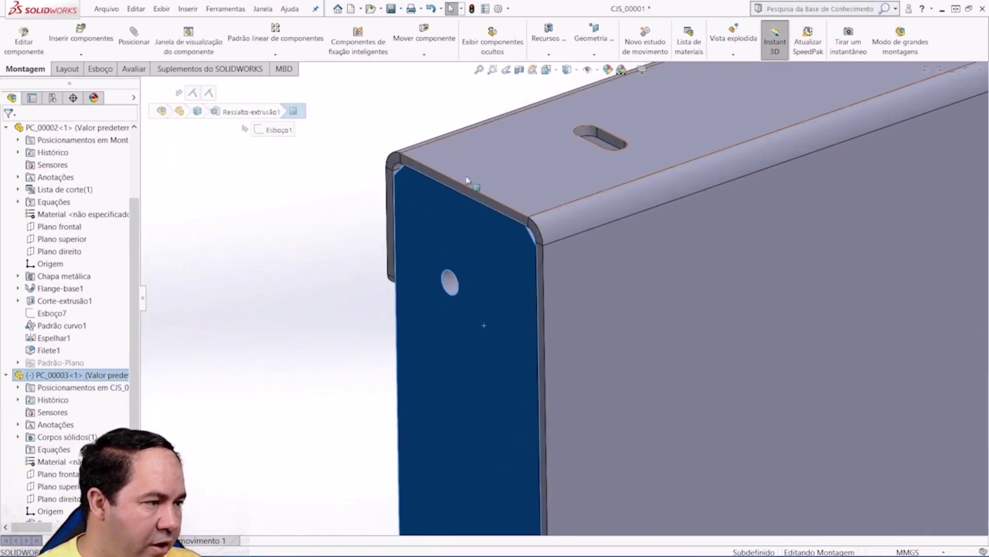
{"action": "left_click", "coordinate": [480, 71]}
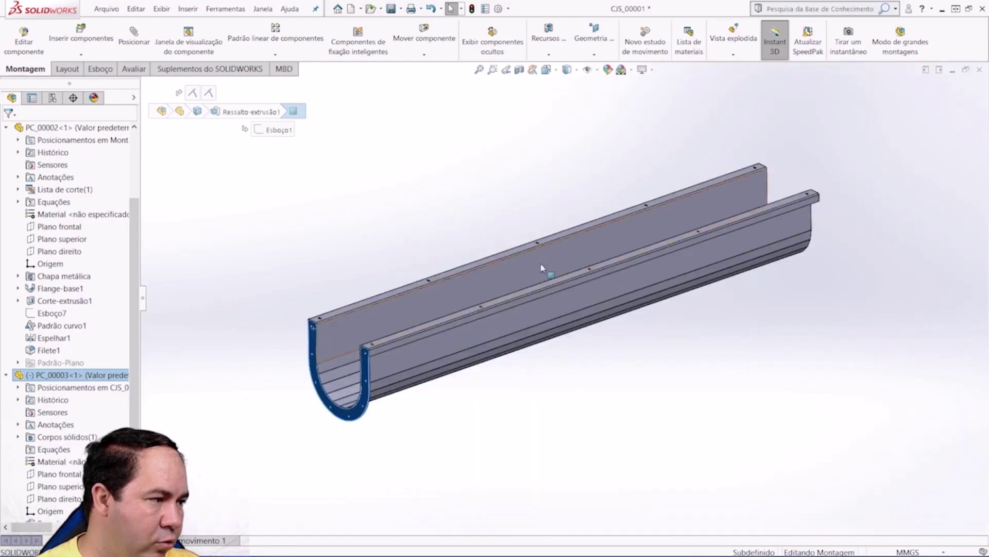
{"action": "scroll", "coordinate": [352, 356], "scroll_direction": "down", "scroll_amount": 3}
{"action": "scroll", "coordinate": [467, 309], "scroll_direction": "down", "scroll_amount": 2}
{"action": "scroll", "coordinate": [515, 300], "scroll_direction": "down", "scroll_amount": 2}
{"action": "scroll", "coordinate": [475, 305], "scroll_direction": "down", "scroll_amount": 2}
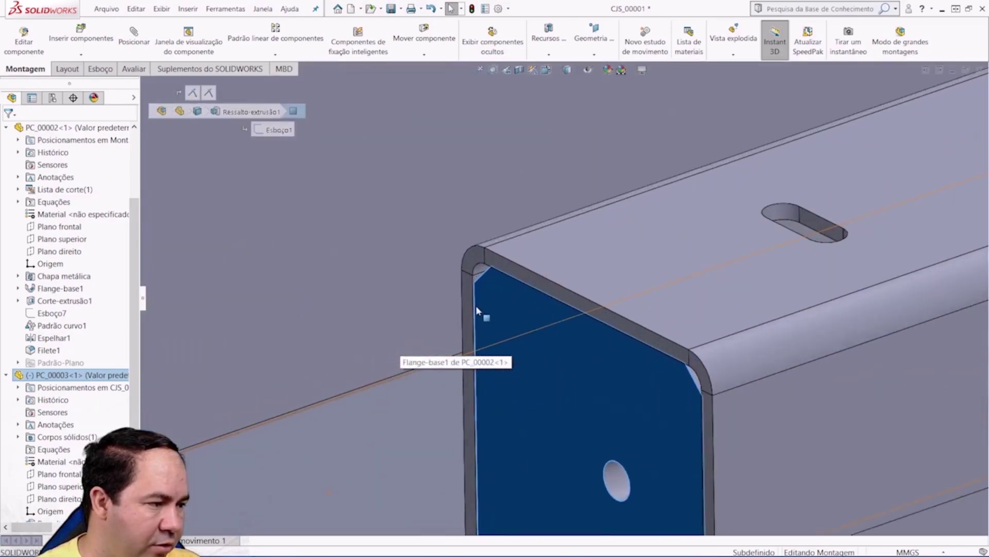
{"action": "left_click", "coordinate": [468, 299]}
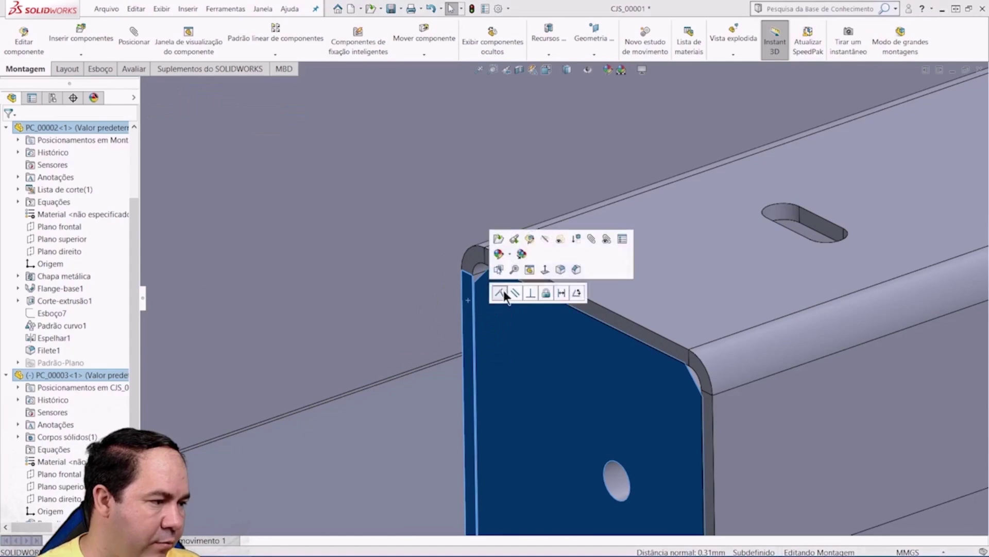
{"action": "key", "text": "f"}
{"action": "scroll", "coordinate": [356, 392], "scroll_direction": "down", "scroll_amount": 2}
{"action": "scroll", "coordinate": [356, 392], "scroll_direction": "down", "scroll_amount": 2}
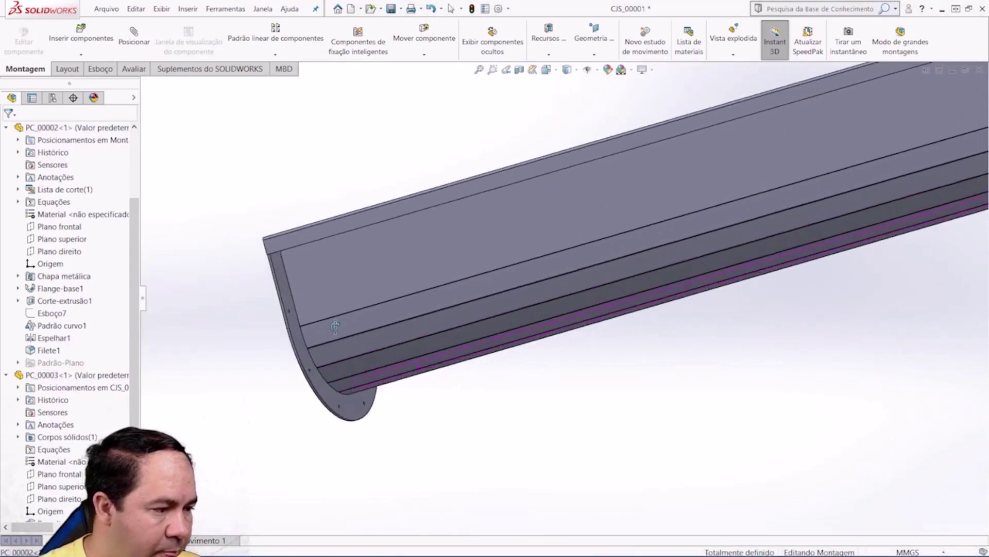
{"action": "scroll", "coordinate": [355, 391], "scroll_direction": "down", "scroll_amount": 1}
{"action": "middle_click_drag", "start_coordinate": [300, 323], "coordinate": [144, 288]}
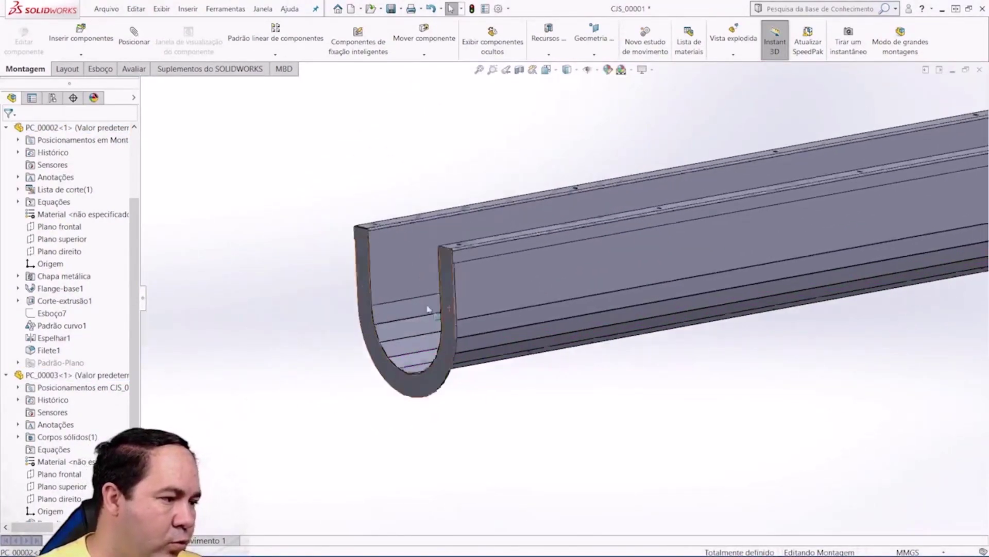
Collapse the design tree with Recolher itens and fit the assembly in view.
{"action": "scroll", "coordinate": [136, 243], "scroll_direction": "up", "scroll_amount": 3}
{"action": "right_click", "coordinate": [125, 171]}
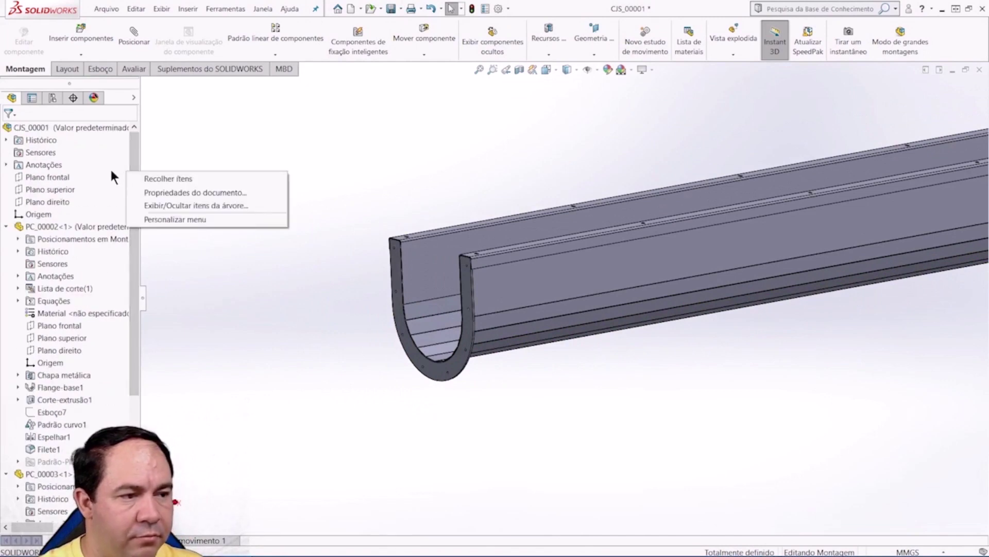
{"action": "left_click", "coordinate": [117, 176]}
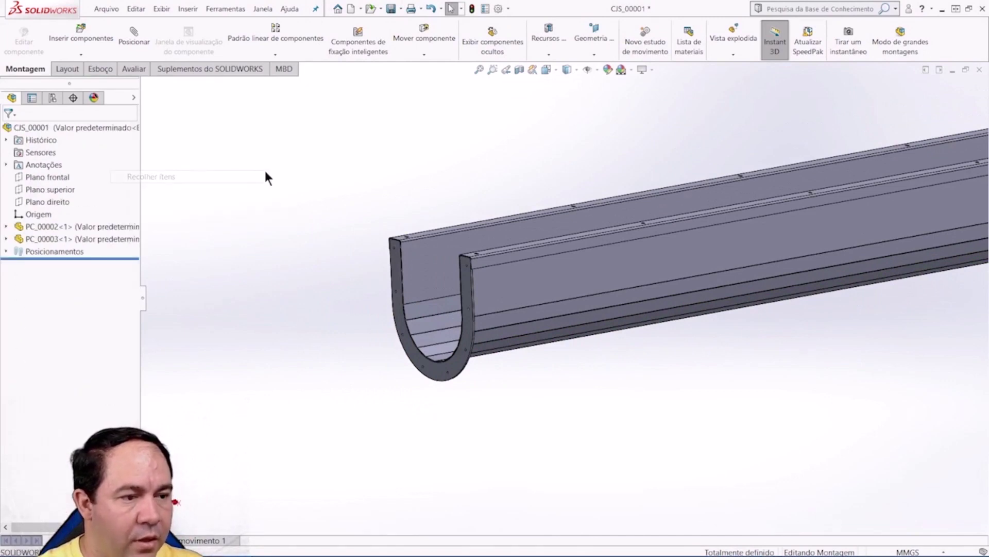
{"action": "left_click", "coordinate": [479, 70]}
{"action": "mouse_move", "coordinate": [665, 308]}
{"action": "middle_mouse_down"}
{"action": "mouse_move", "coordinate": [649, 307]}
{"action": "mouse_move", "coordinate": [684, 262]}
{"action": "middle_mouse_up"}
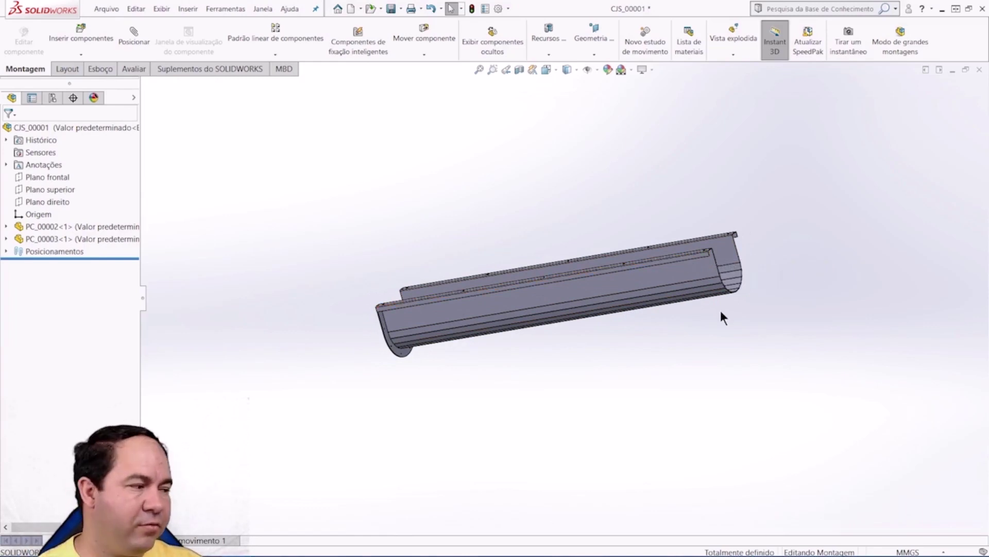
{"action": "middle_click_drag", "start_coordinate": [721, 312], "coordinate": [783, 301]}
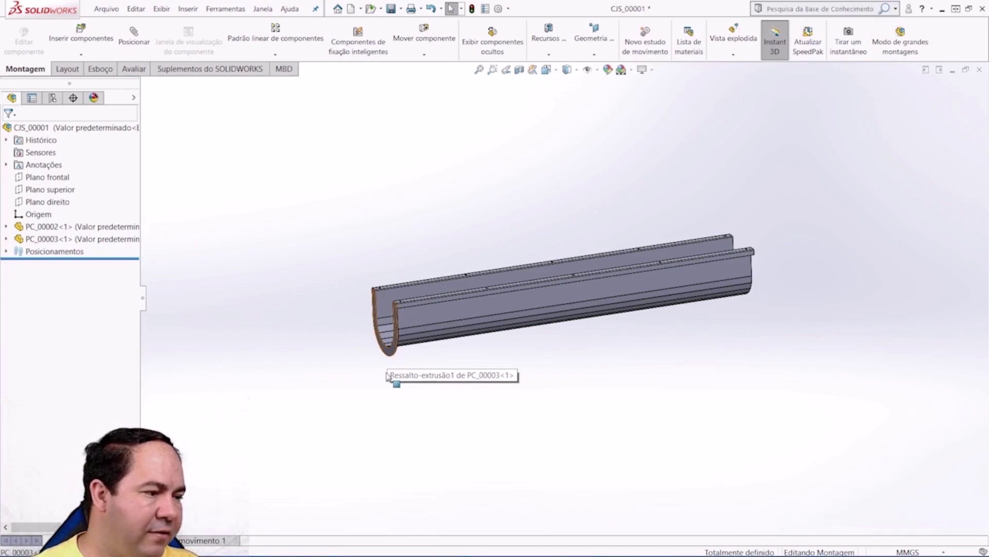
Copy PC_00003 as PC_00003<2> and drag it to the trough's opposite end.
{"action": "mouse_move", "coordinate": [387, 377]}
{"action": "left_mouse_down", "text": "ctrl"}
{"action": "mouse_move", "coordinate": [461, 415]}
{"action": "mouse_move", "coordinate": [830, 296]}
{"action": "mouse_move", "coordinate": [774, 271]}
{"action": "left_mouse_up", "text": "ctrl"}
{"action": "mouse_move", "coordinate": [774, 271]}
{"action": "middle_mouse_down"}
{"action": "mouse_move", "coordinate": [643, 281]}
{"action": "mouse_move", "coordinate": [729, 360]}
{"action": "middle_mouse_up"}
{"action": "scroll", "coordinate": [536, 357], "scroll_direction": "down", "scroll_amount": 3}
{"action": "mouse_move", "coordinate": [509, 355]}
{"action": "left_mouse_down"}
{"action": "mouse_move", "coordinate": [906, 382]}
{"action": "mouse_move", "coordinate": [850, 354]}
{"action": "left_mouse_up"}
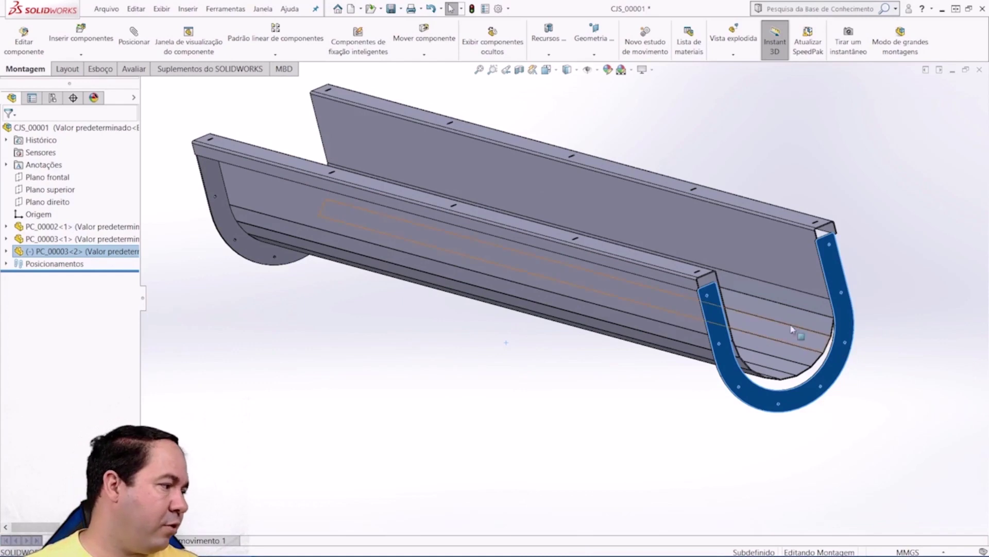
Delete PC_00003<2> and bring a fresh copy PC_00003<7> into the trough's other end.
{"action": "left_click", "coordinate": [831, 267]}
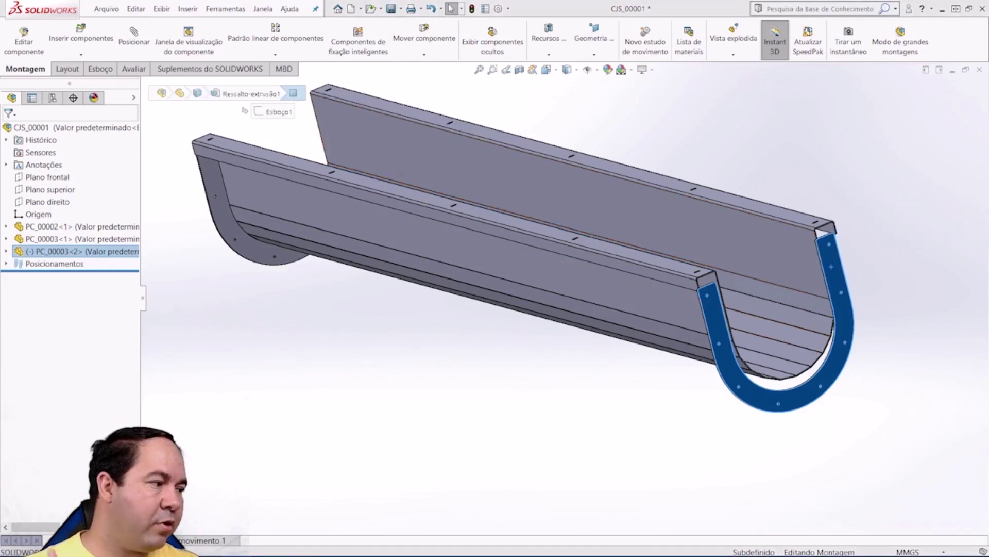
{"action": "key", "text": "Delete"}
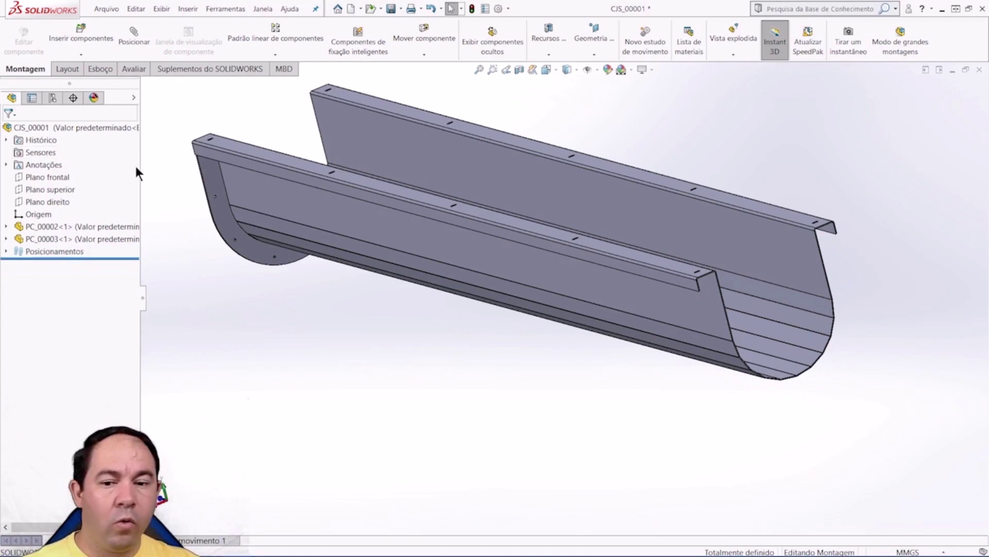
{"action": "mouse_move", "coordinate": [252, 299]}
{"action": "middle_mouse_down"}
{"action": "mouse_move", "coordinate": [442, 385]}
{"action": "mouse_move", "coordinate": [483, 347]}
{"action": "middle_mouse_up"}
{"action": "scroll", "coordinate": [442, 385], "scroll_direction": "up", "scroll_amount": 3}
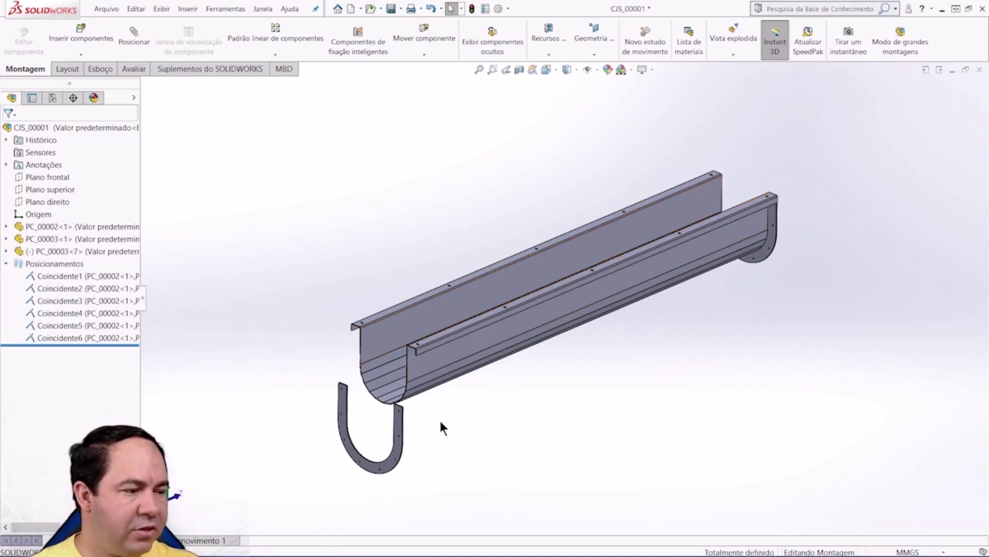
{"action": "scroll", "coordinate": [414, 434], "scroll_direction": "down", "scroll_amount": 2}
{"action": "mouse_move", "coordinate": [401, 403]}
{"action": "left_mouse_down"}
{"action": "mouse_move", "coordinate": [436, 320]}
{"action": "mouse_move", "coordinate": [421, 311]}
{"action": "left_mouse_up"}
Mate PC_00003<7>'s Plano direito coincident with the assembly's Plano direito.
{"action": "key", "text": "Escape"}
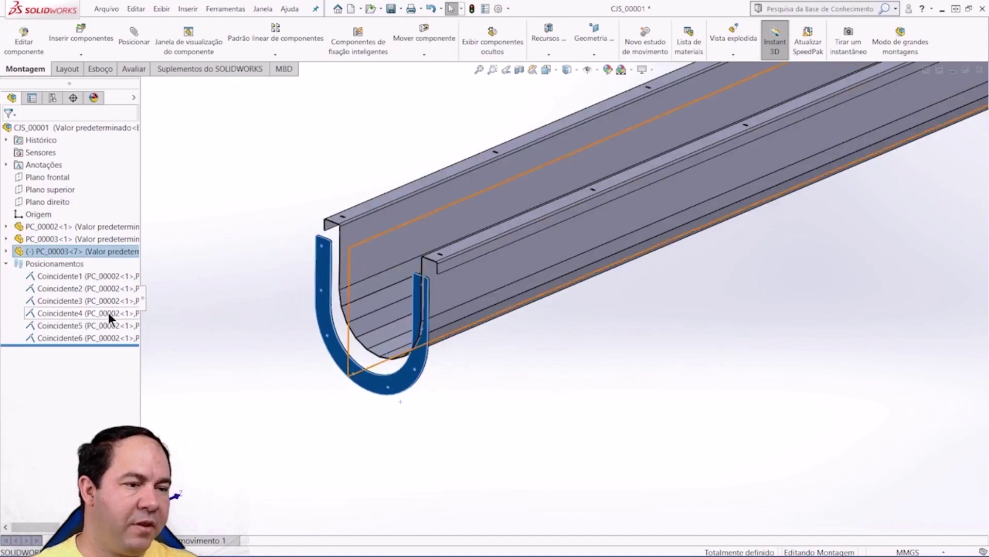
{"action": "key", "text": "z"}
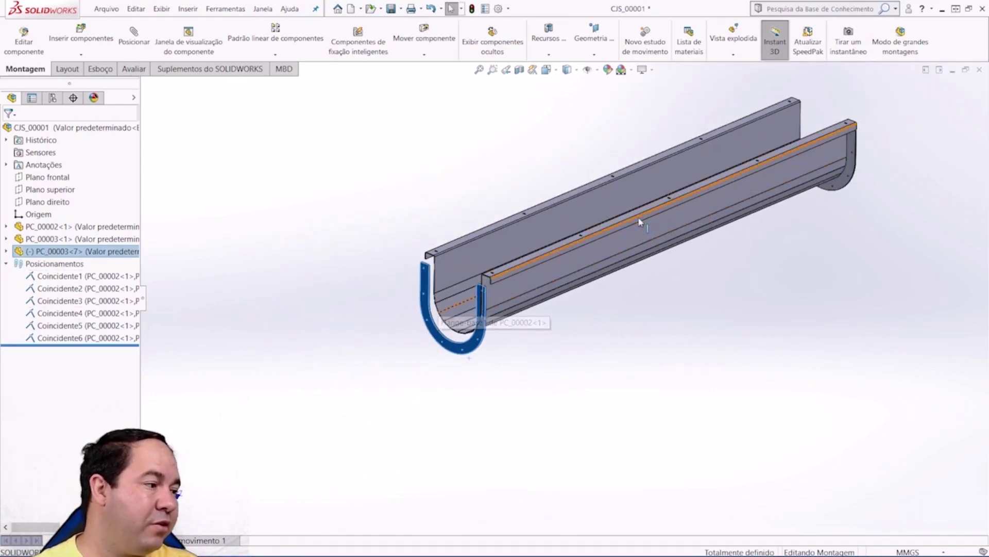
{"action": "left_click", "coordinate": [6, 251]}
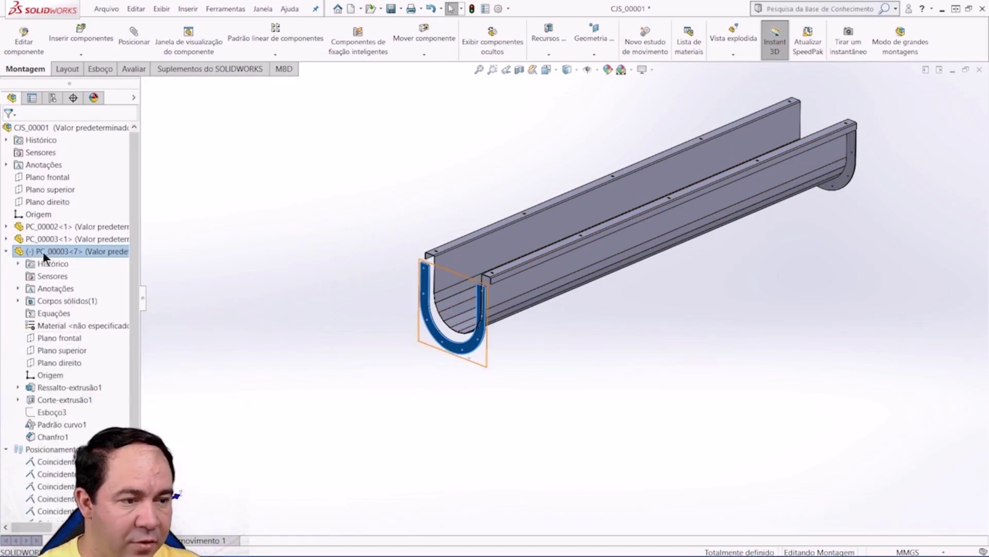
{"action": "left_click", "coordinate": [58, 358]}
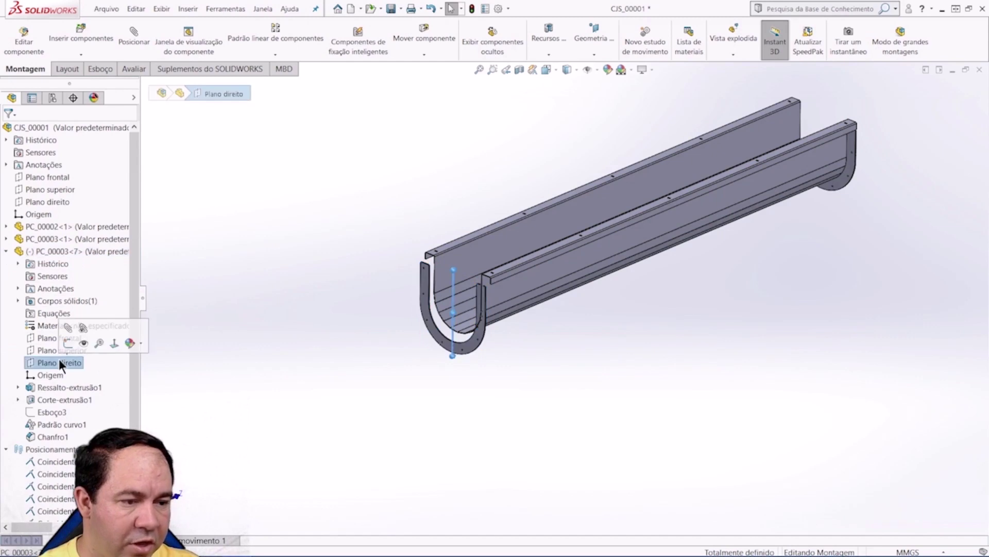
{"action": "left_click", "coordinate": [55, 204], "text": "ctrl"}
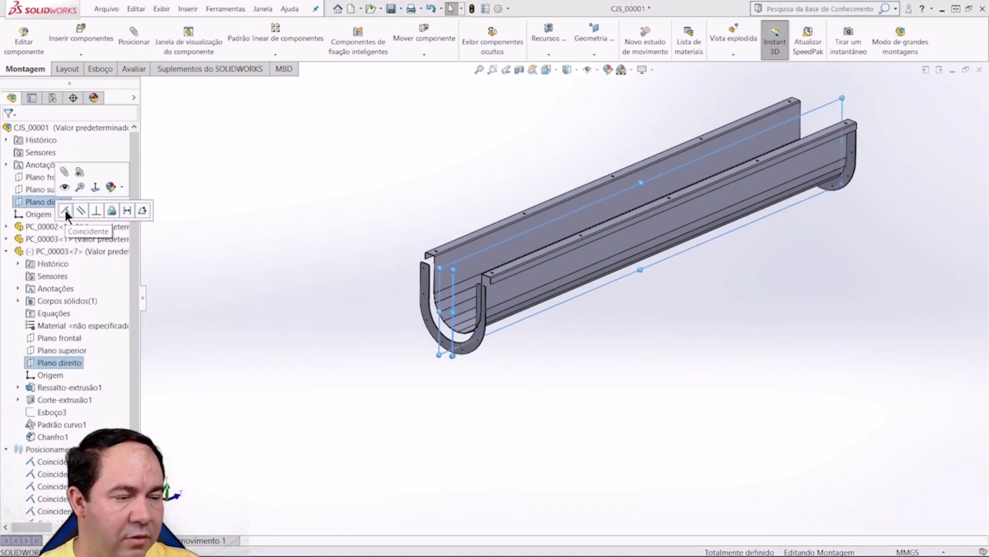
{"action": "left_click", "coordinate": [66, 210]}
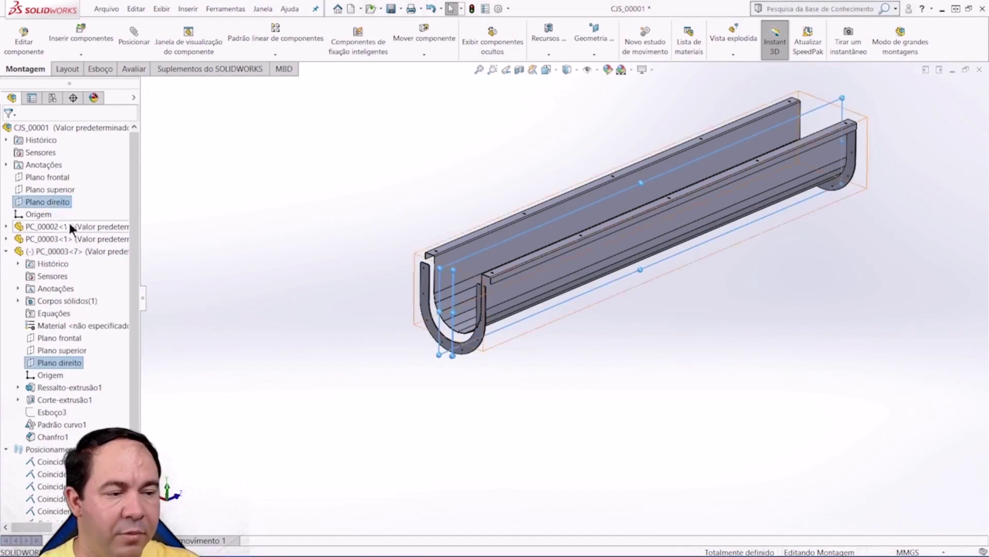
{"action": "left_click", "coordinate": [225, 225]}
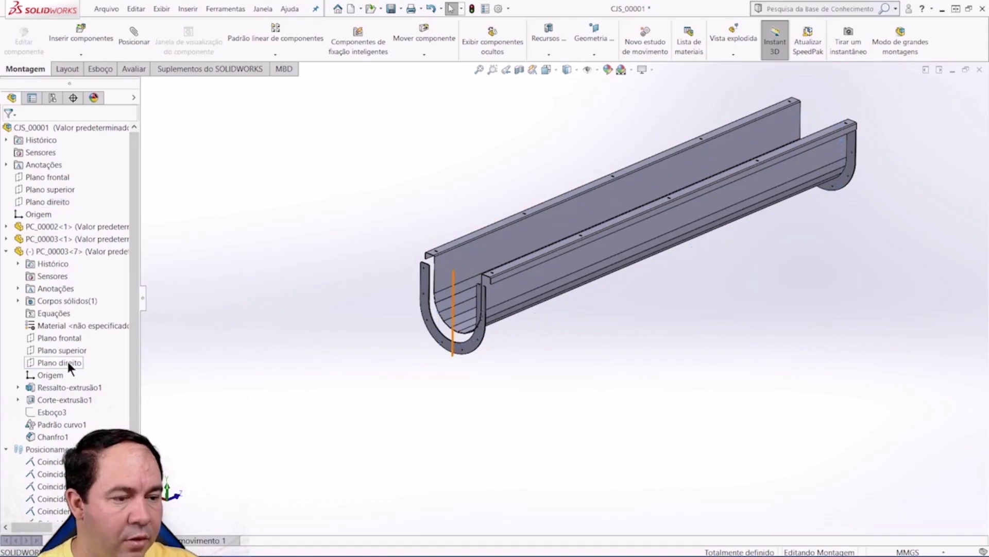
{"action": "left_click", "coordinate": [69, 363]}
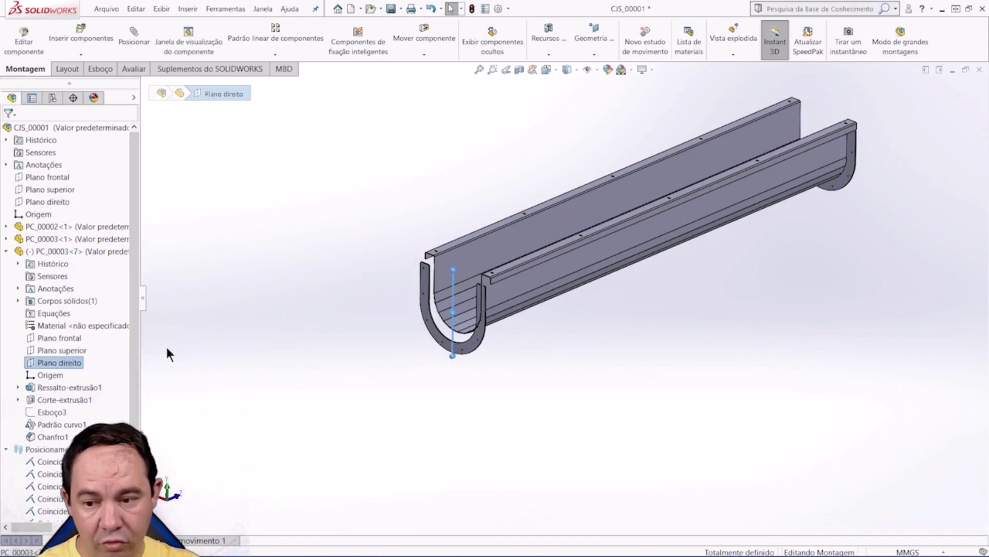
{"action": "left_click", "coordinate": [49, 202], "text": "ctrl"}
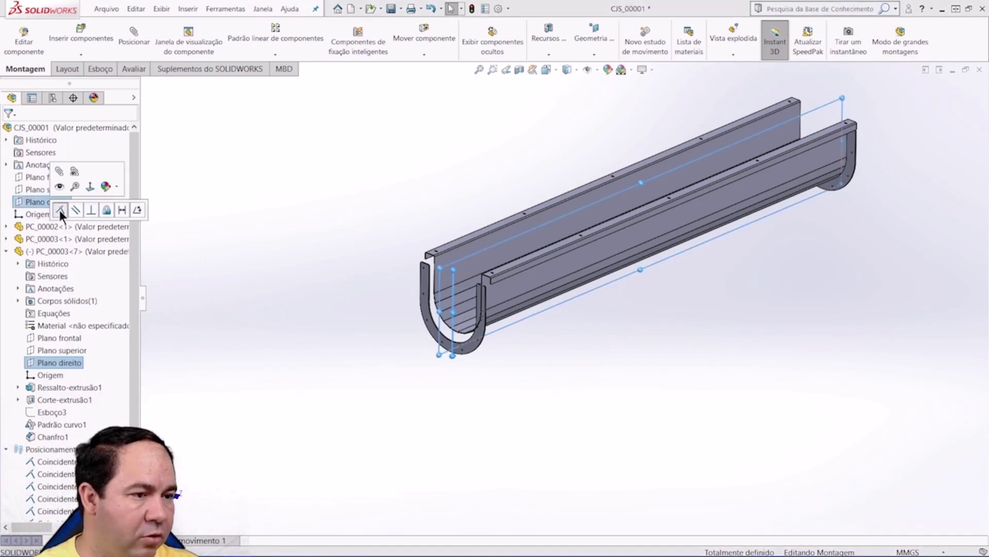
{"action": "left_click", "coordinate": [60, 209]}
{"action": "scroll", "coordinate": [515, 312], "scroll_direction": "down", "scroll_amount": 3}
Mate the second bracket's top edge coincident with the trough's top face.
{"action": "scroll", "coordinate": [516, 312], "scroll_direction": "down", "scroll_amount": 3}
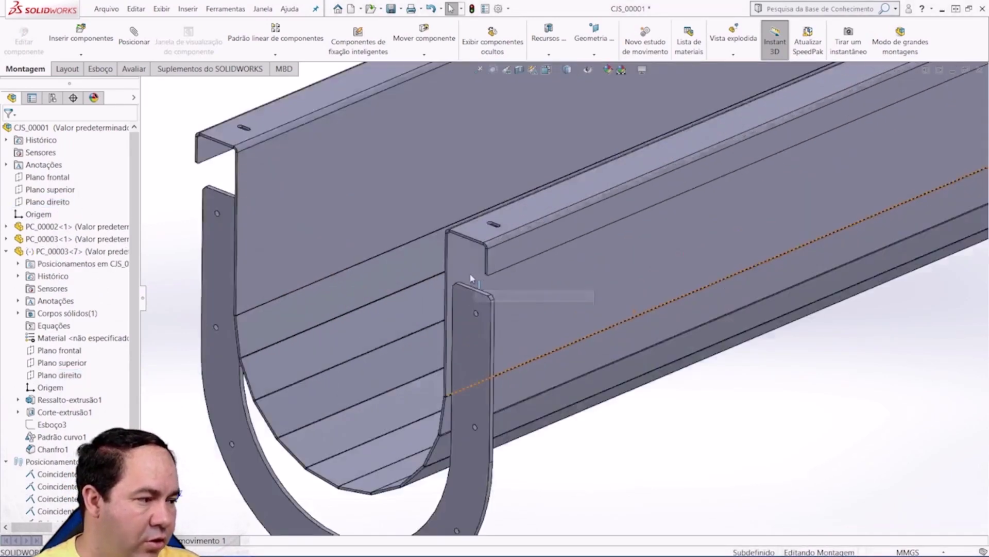
{"action": "scroll", "coordinate": [508, 308], "scroll_direction": "down", "scroll_amount": 3}
{"action": "scroll", "coordinate": [499, 304], "scroll_direction": "down", "scroll_amount": 1}
{"action": "left_click", "coordinate": [484, 268]}
{"action": "scroll", "coordinate": [511, 335], "scroll_direction": "up", "scroll_amount": 5}
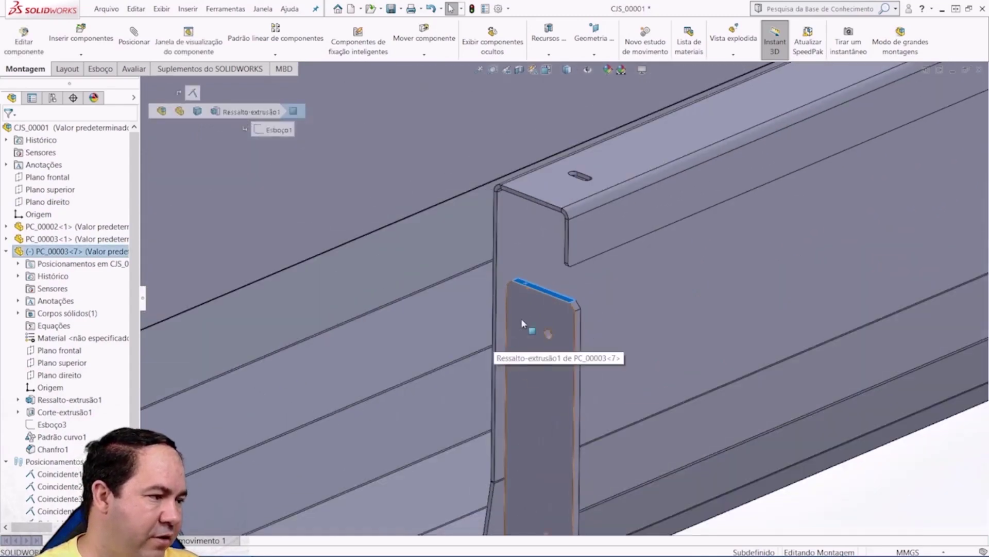
{"action": "mouse_move", "coordinate": [515, 340]}
{"action": "middle_mouse_down"}
{"action": "mouse_move", "coordinate": [522, 161]}
{"action": "mouse_move", "coordinate": [547, 214]}
{"action": "middle_mouse_up"}
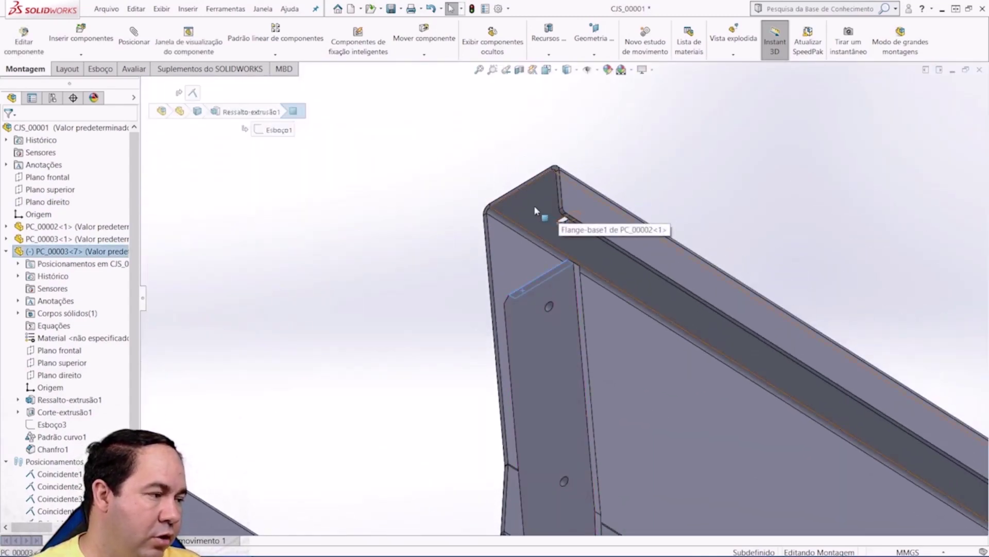
{"action": "left_click", "coordinate": [534, 206]}
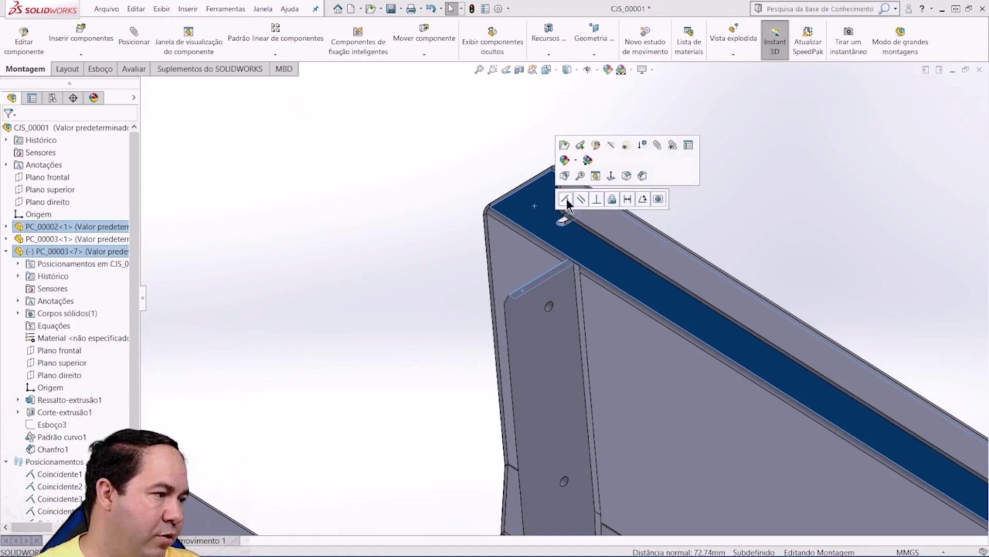
{"action": "left_click", "coordinate": [567, 199]}
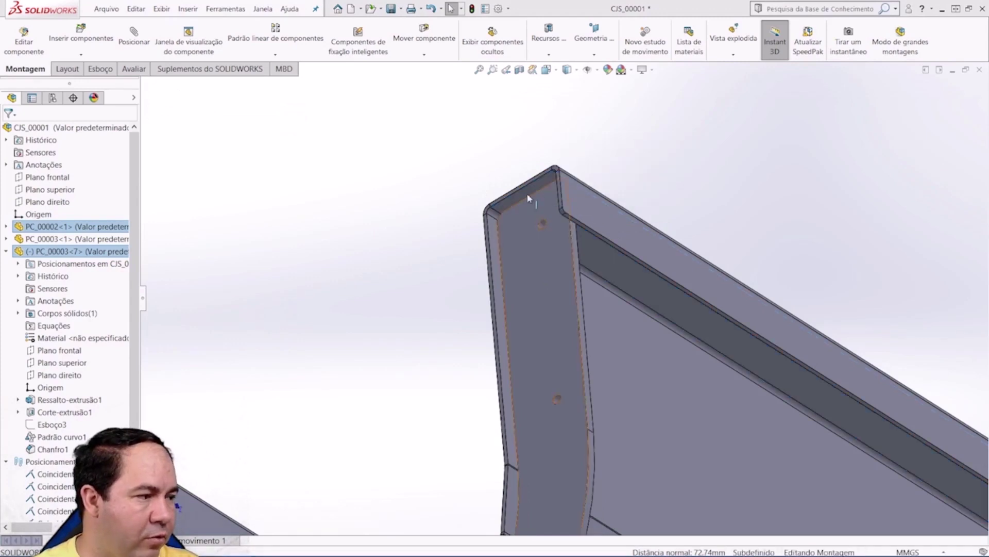
Mate the bracket face coincident with the trough's far end face, fully defining the assembly.
{"action": "scroll", "coordinate": [510, 242], "scroll_direction": "down", "scroll_amount": 2}
{"action": "left_click", "coordinate": [504, 226]}
{"action": "scroll", "coordinate": [470, 224], "scroll_direction": "down", "scroll_amount": 2}
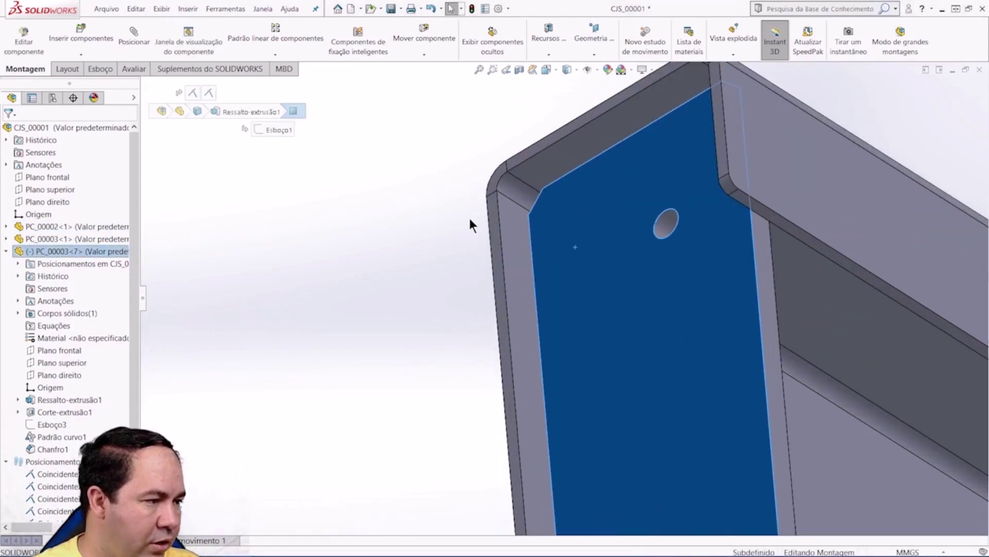
{"action": "left_click", "coordinate": [493, 209]}
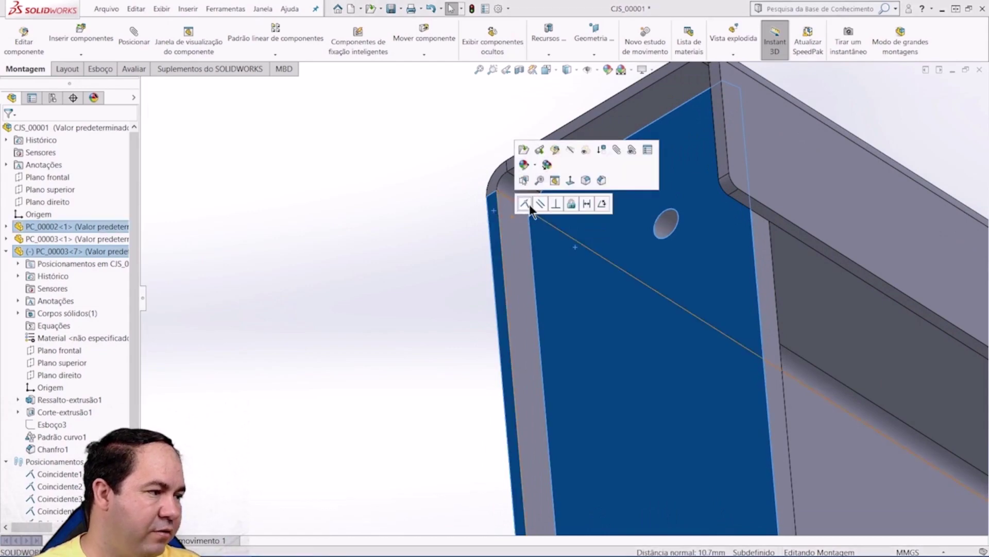
{"action": "left_click", "coordinate": [530, 204]}
{"action": "left_click", "coordinate": [479, 70]}
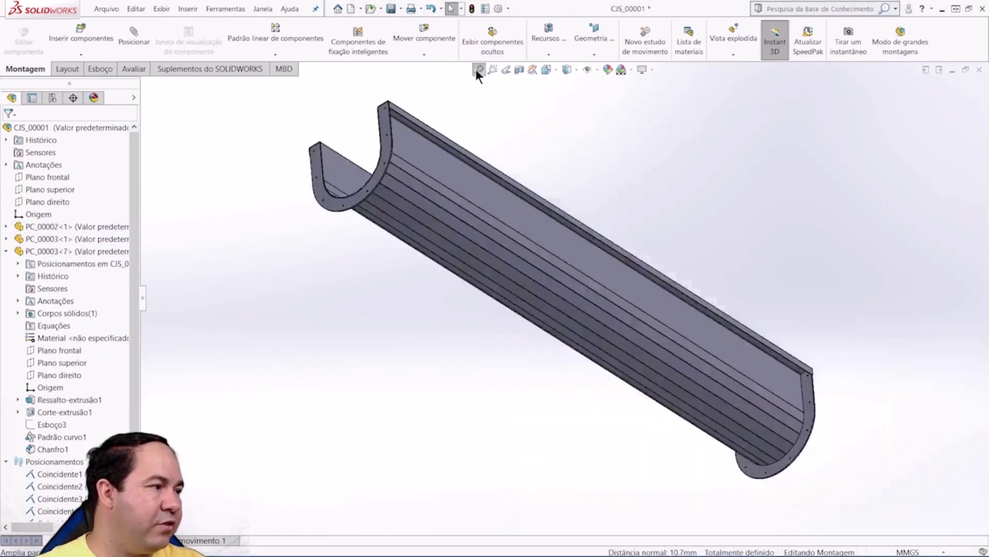
{"action": "scroll", "coordinate": [394, 121], "scroll_direction": "down", "scroll_amount": 3}
{"action": "scroll", "coordinate": [415, 155], "scroll_direction": "down", "scroll_amount": 3}
{"action": "scroll", "coordinate": [464, 186], "scroll_direction": "down", "scroll_amount": 3}
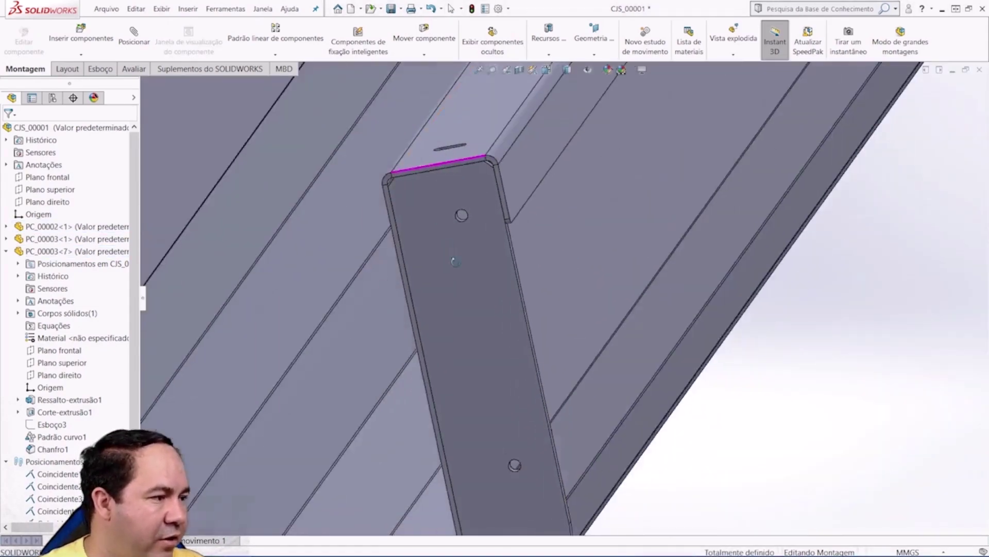
{"action": "scroll", "coordinate": [519, 187], "scroll_direction": "down", "scroll_amount": 3}
{"action": "key", "text": "Tab"}
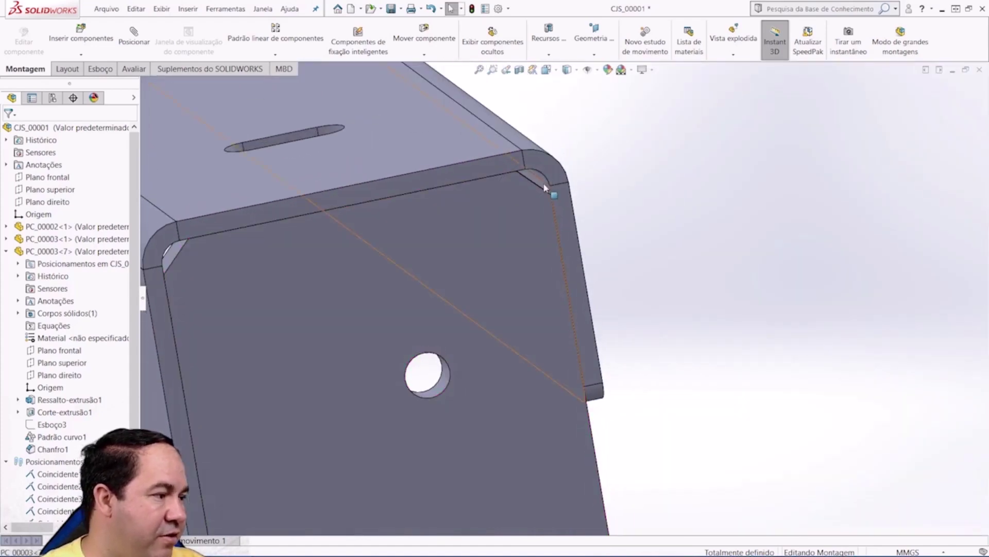
{"action": "key", "text": "shift+Tab"}
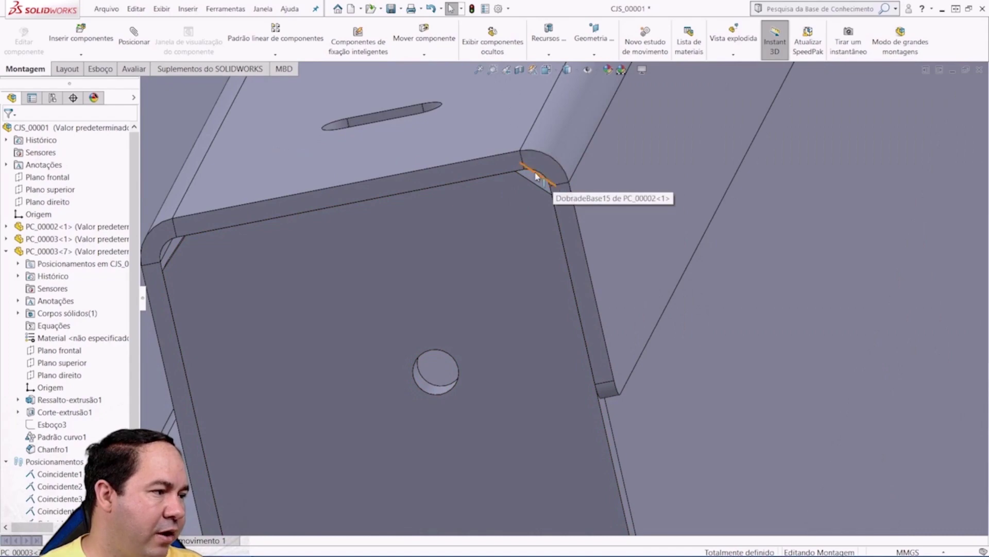
{"action": "left_click", "coordinate": [475, 68]}
{"action": "middle_click_drag", "start_coordinate": [548, 177], "coordinate": [576, 338]}
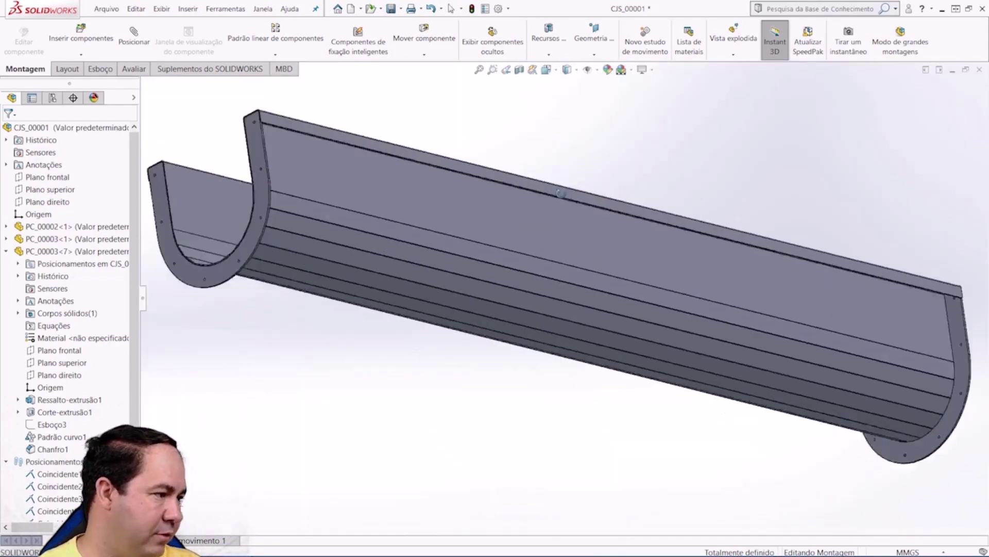
{"action": "key", "text": "space"}
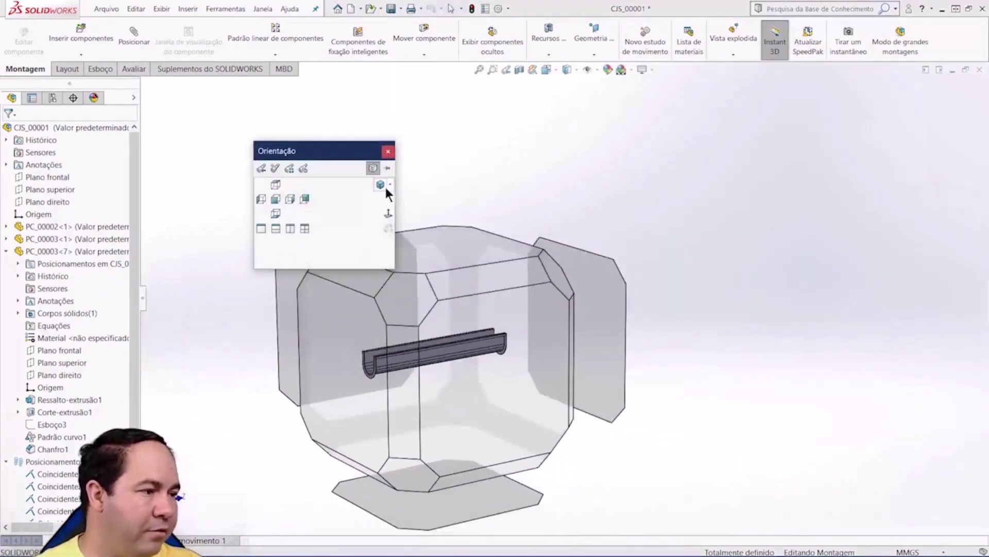
Return to isometric view, collapse the PC_00003<7> node, and save CJS_00001.
{"action": "left_click", "coordinate": [467, 191]}
{"action": "left_click", "coordinate": [500, 150]}
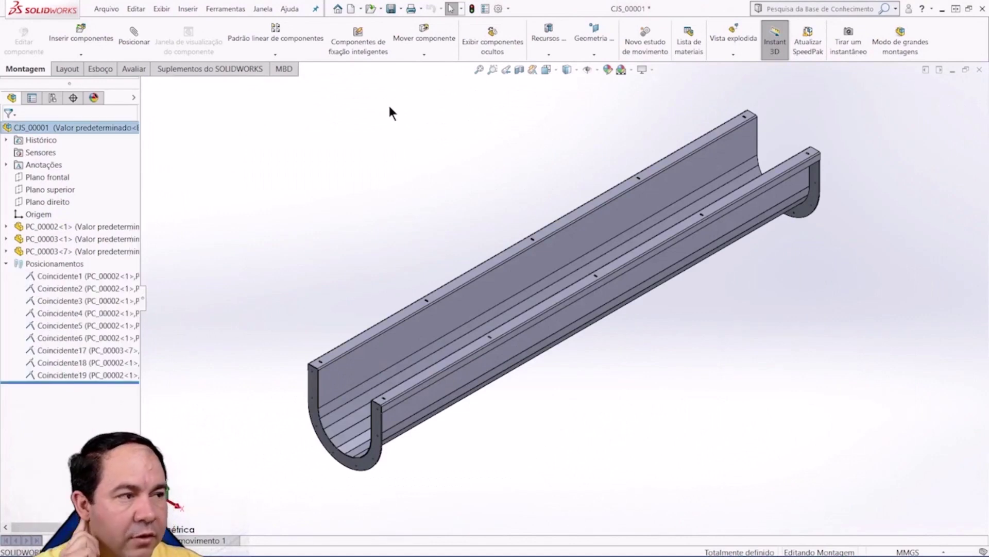
{"action": "left_click", "coordinate": [391, 9]}
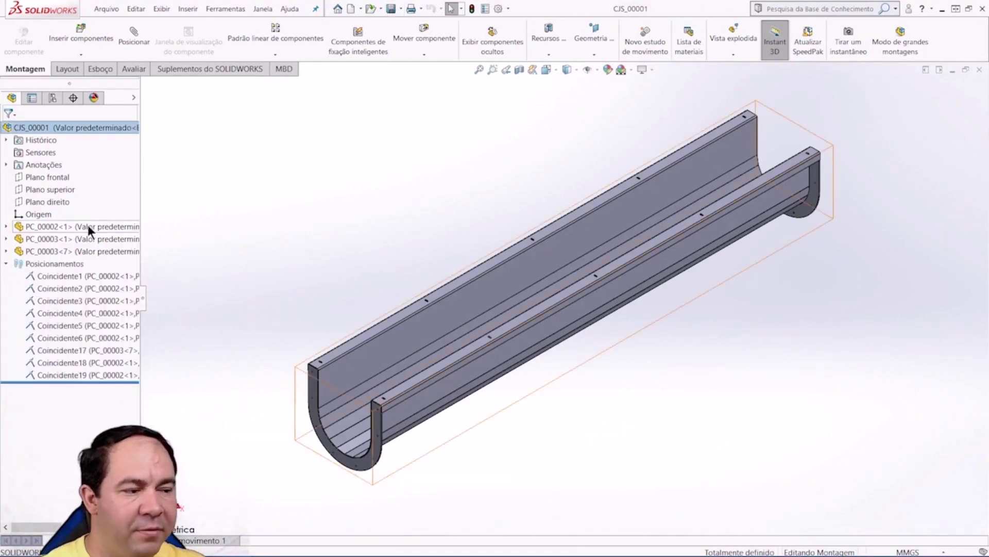